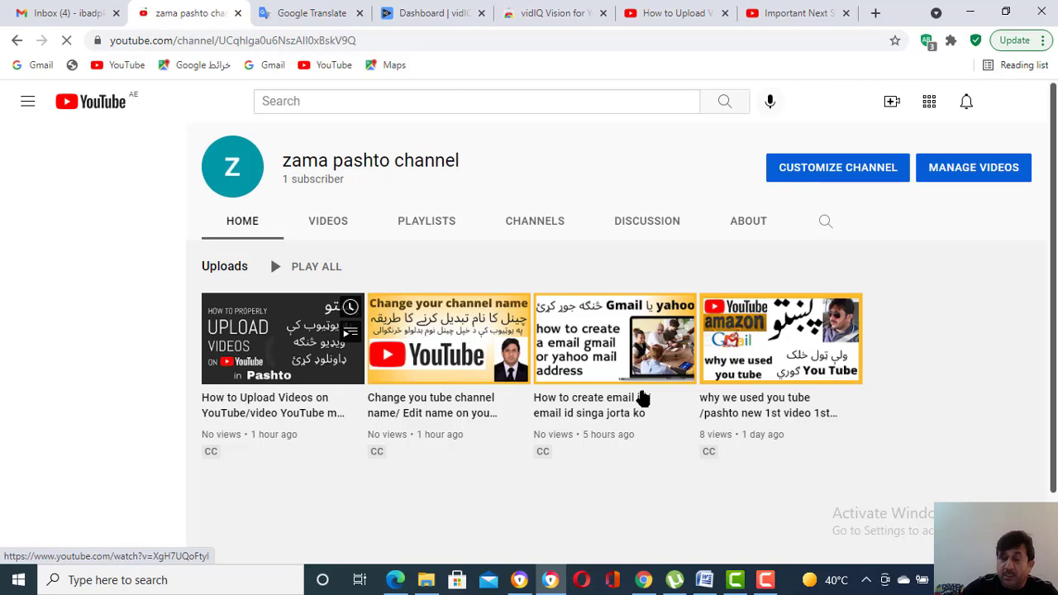
Step: Switch to the Chrome window with the Canva thumbnail project and bring up the Canva home page
click(969, 13)
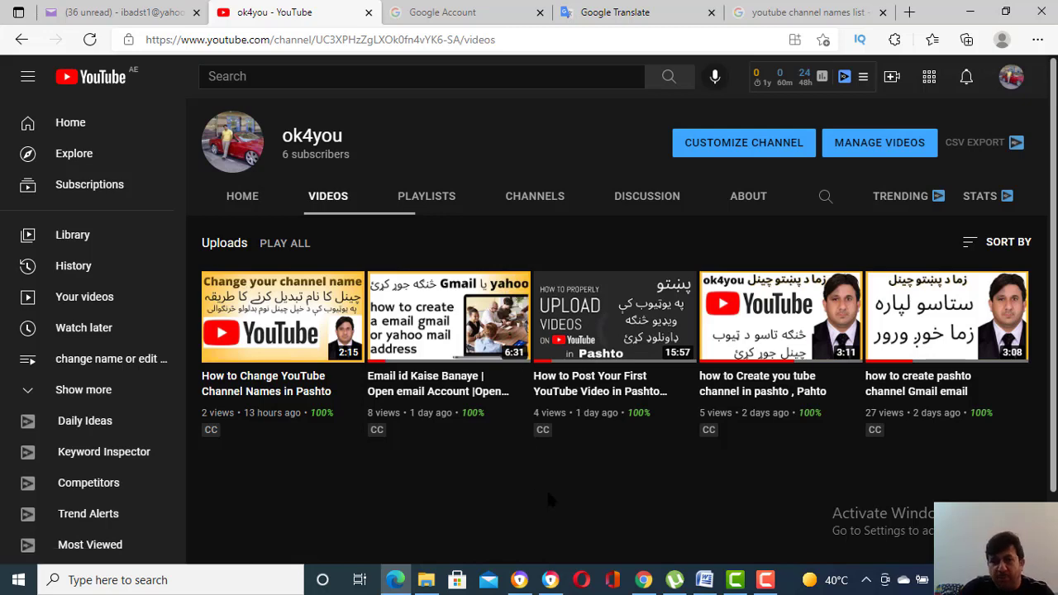
click(736, 579)
click(963, 10)
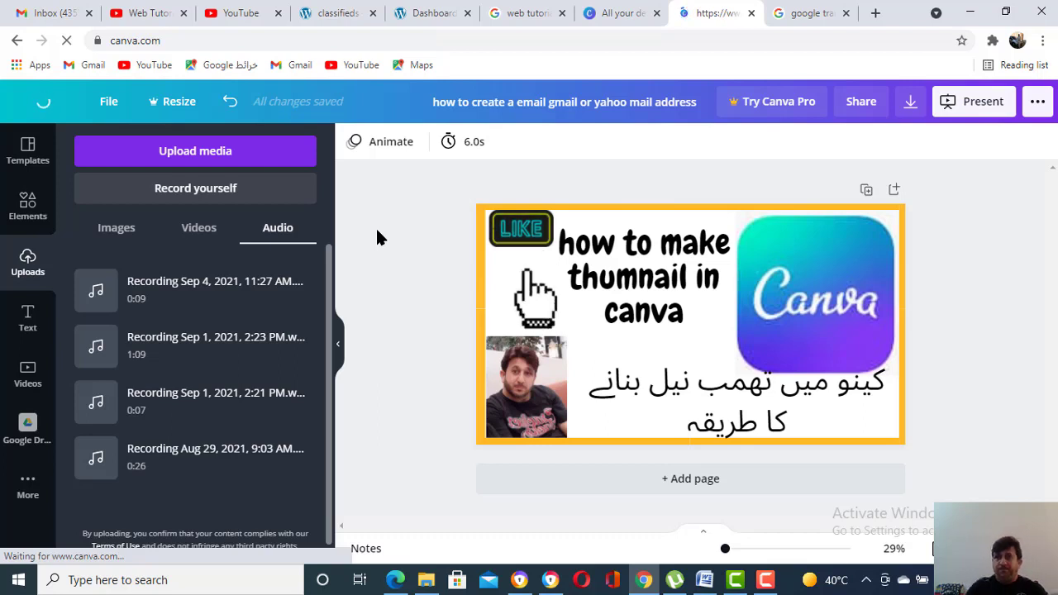
click(629, 15)
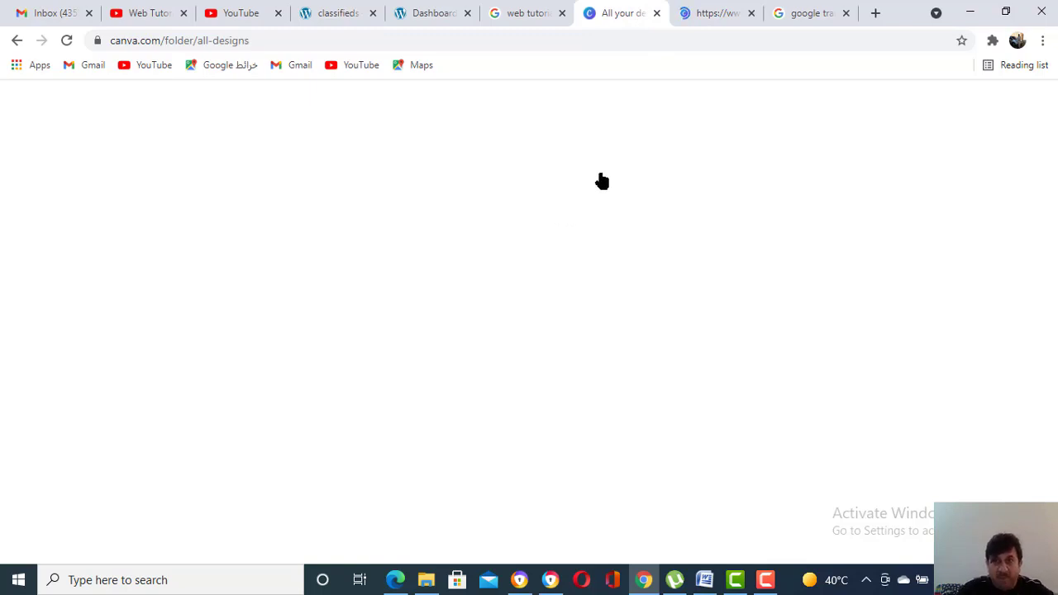
click(708, 13)
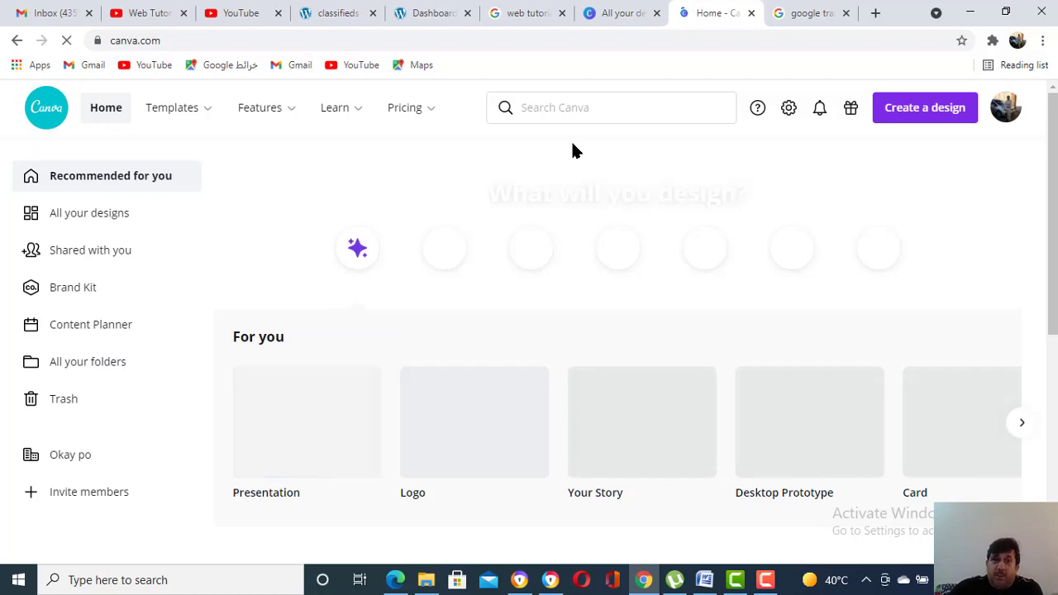
Step: Open the Downloads folder and play the exported video "how to create a email gmail or yahoo mail address (1).mp4"
key(super+e)
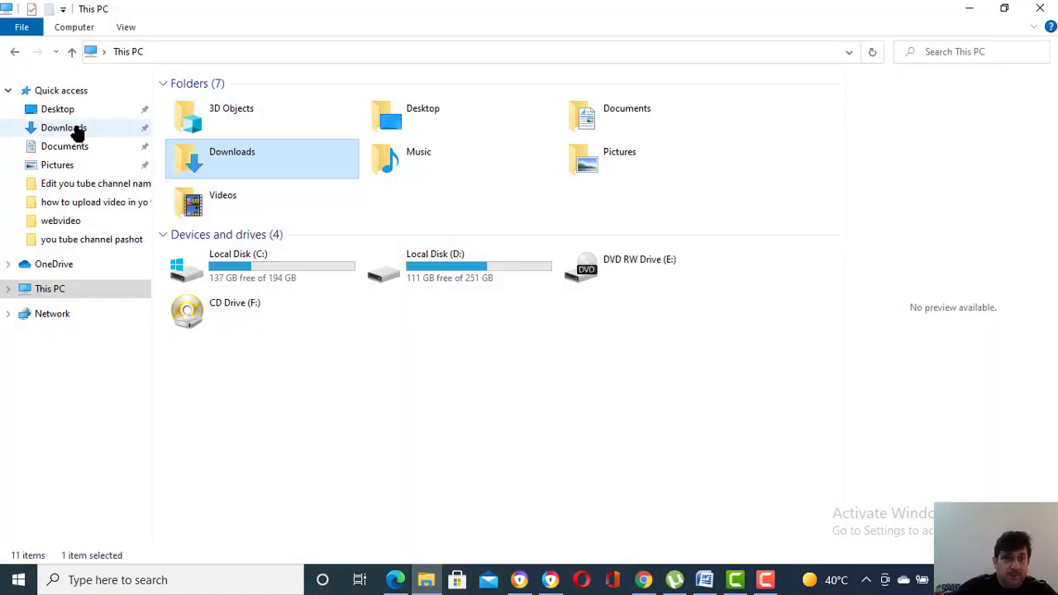
click(75, 129)
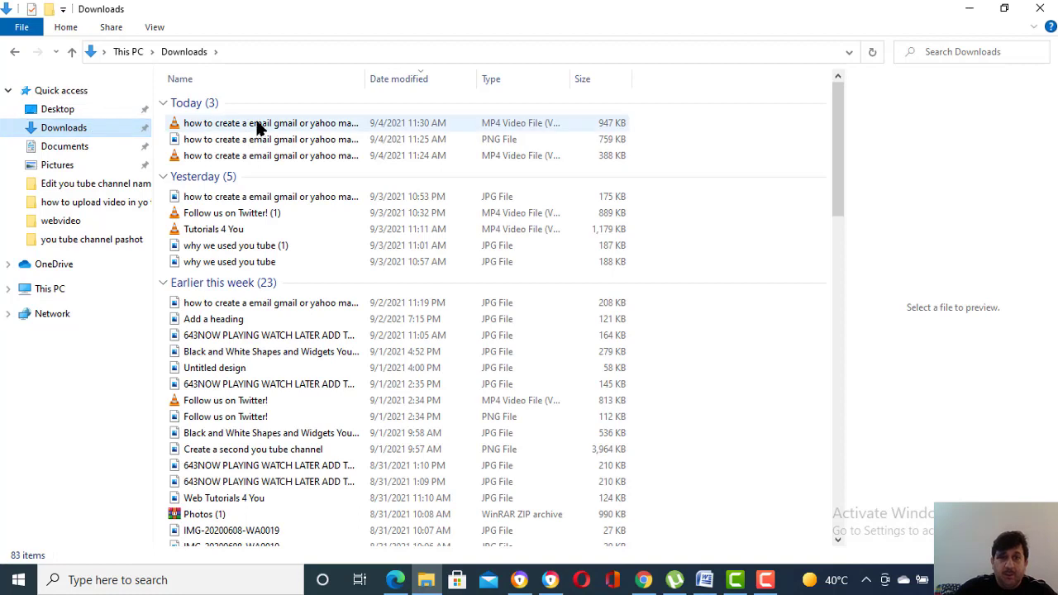
click(259, 128)
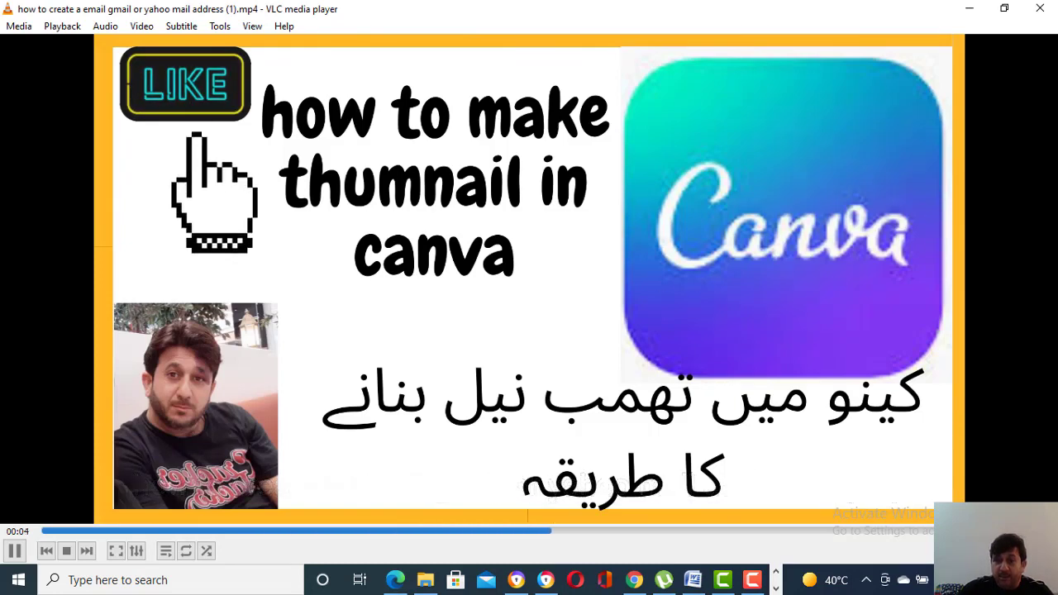
click(1040, 8)
Step: View the PNG thumbnail "how to create a email gmail or yahoo mail address" and browse through the neighbouring thumbnails
click(268, 141)
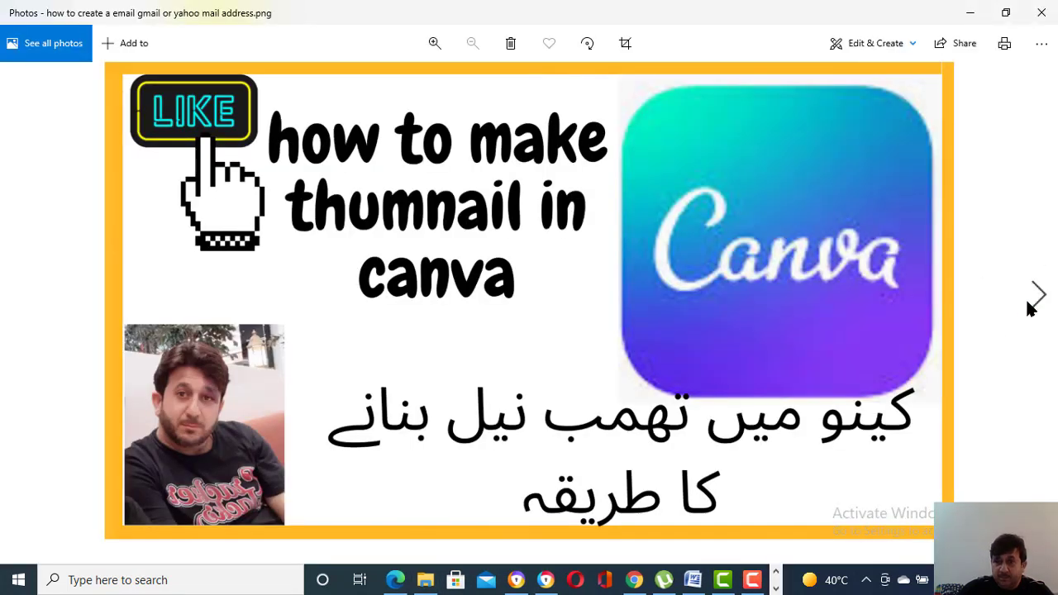
click(1038, 296)
click(1038, 295)
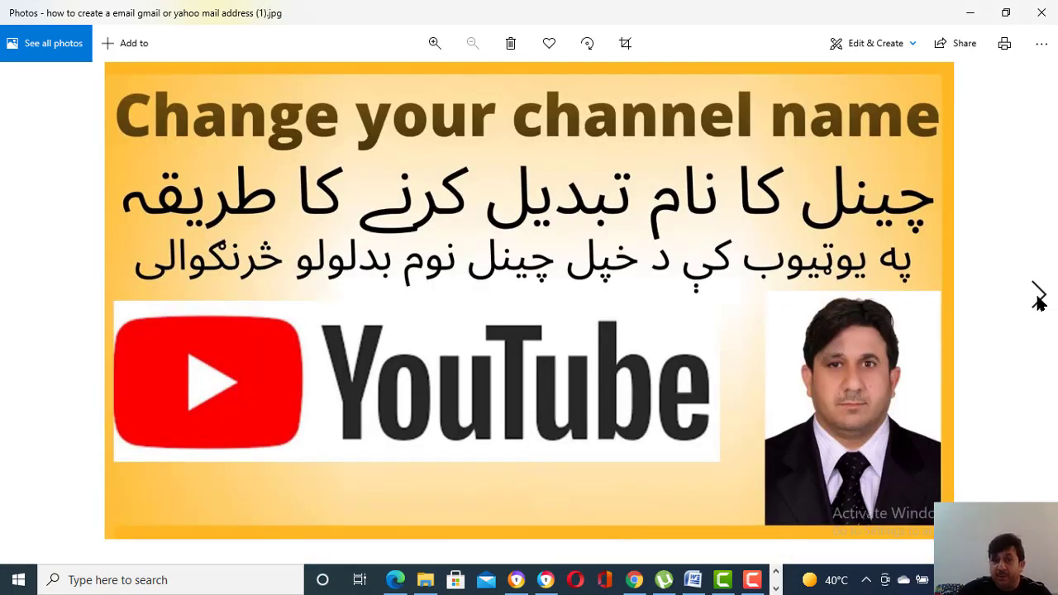
click(1038, 296)
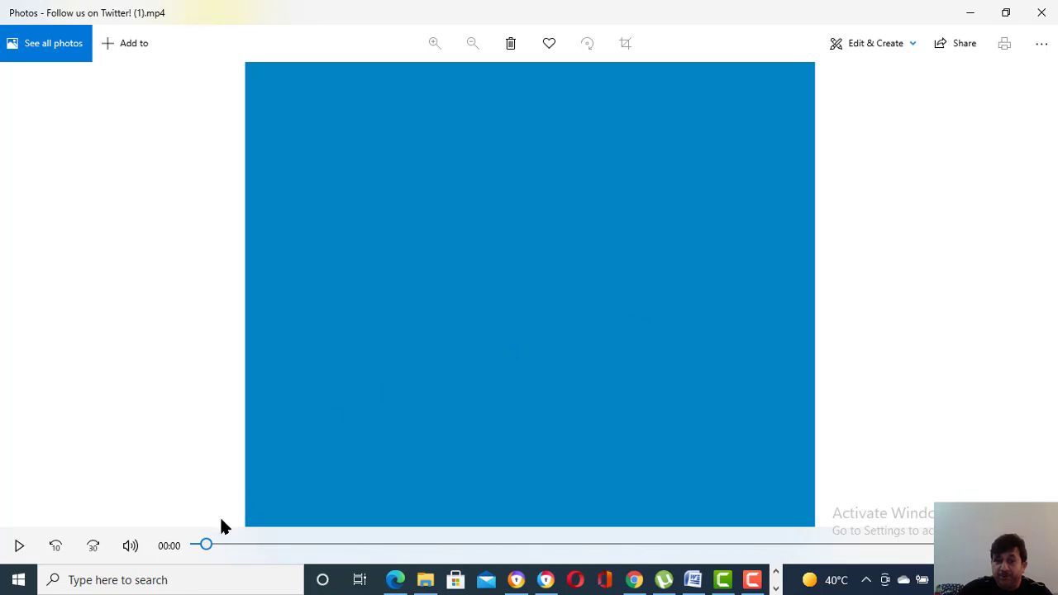
Step: Play the "Follow us on Twitter! (1)" and "Tutorials 4 You" videos, view the adjacent thumbnail, and return to Canva
click(15, 547)
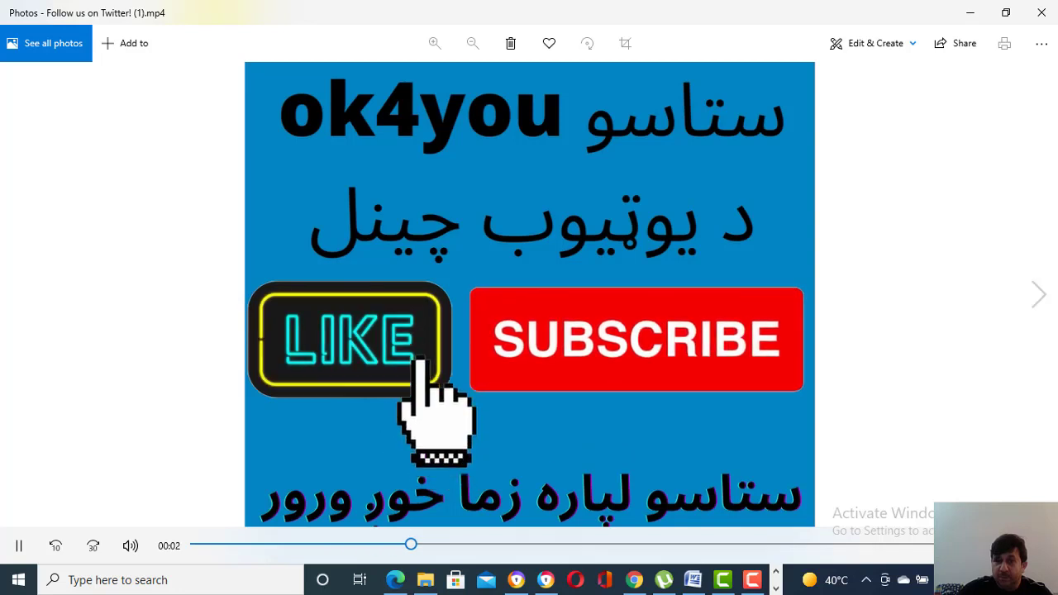
click(1040, 299)
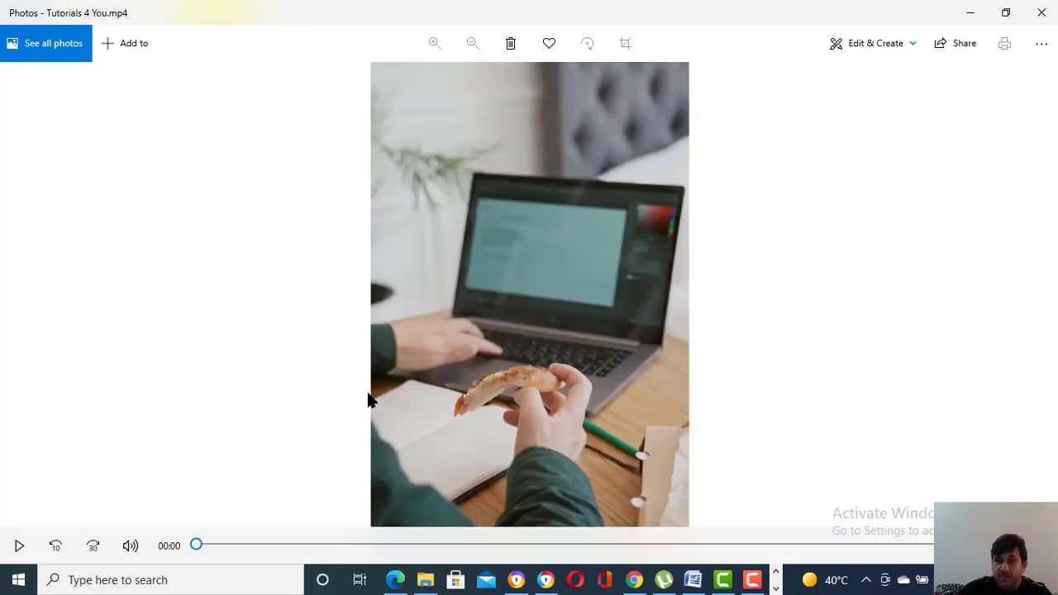
click(16, 545)
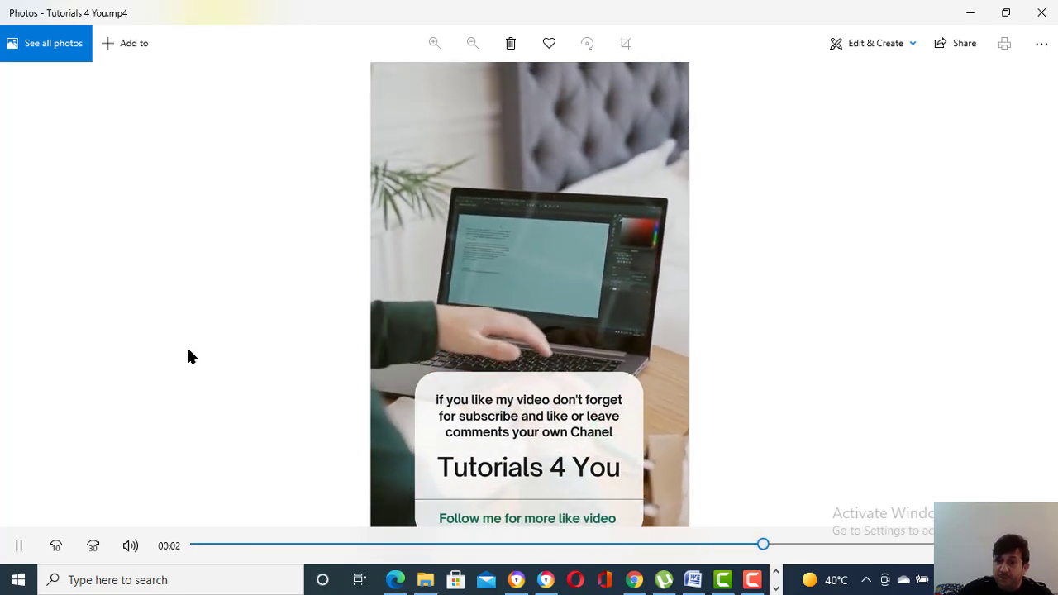
click(1037, 291)
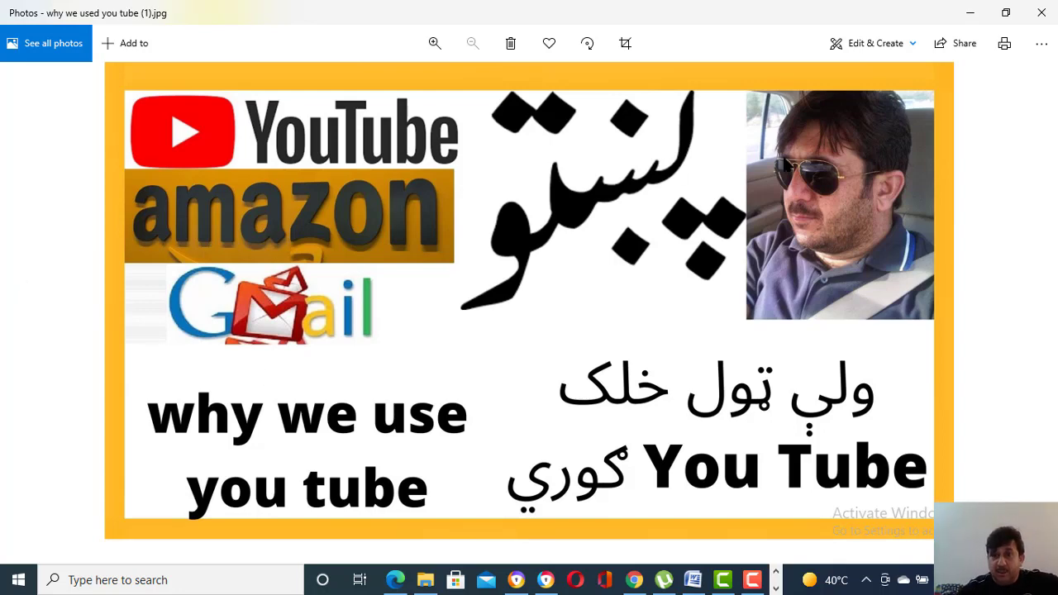
click(1040, 12)
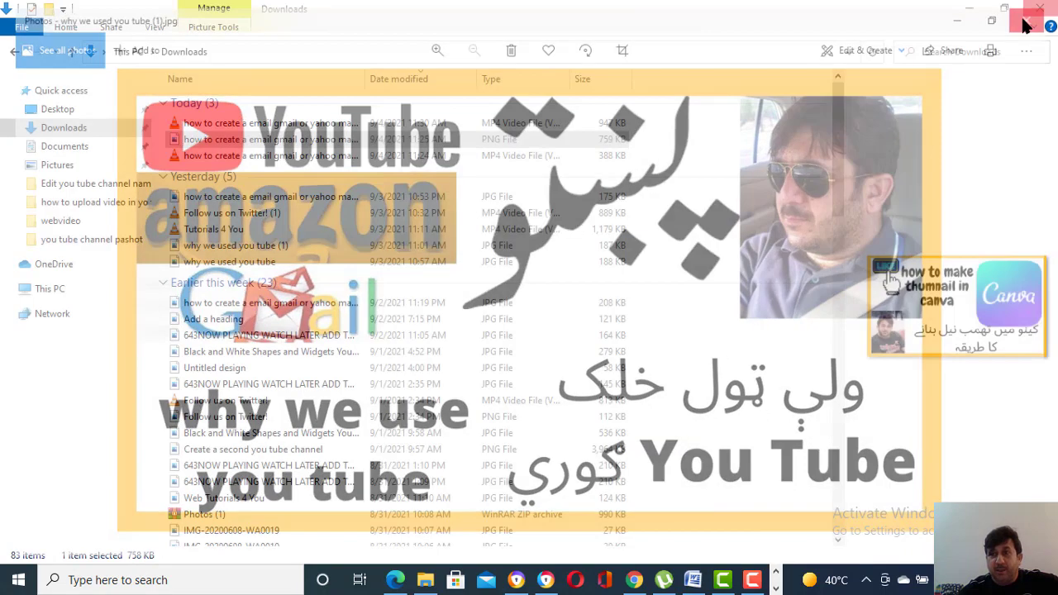
click(1040, 8)
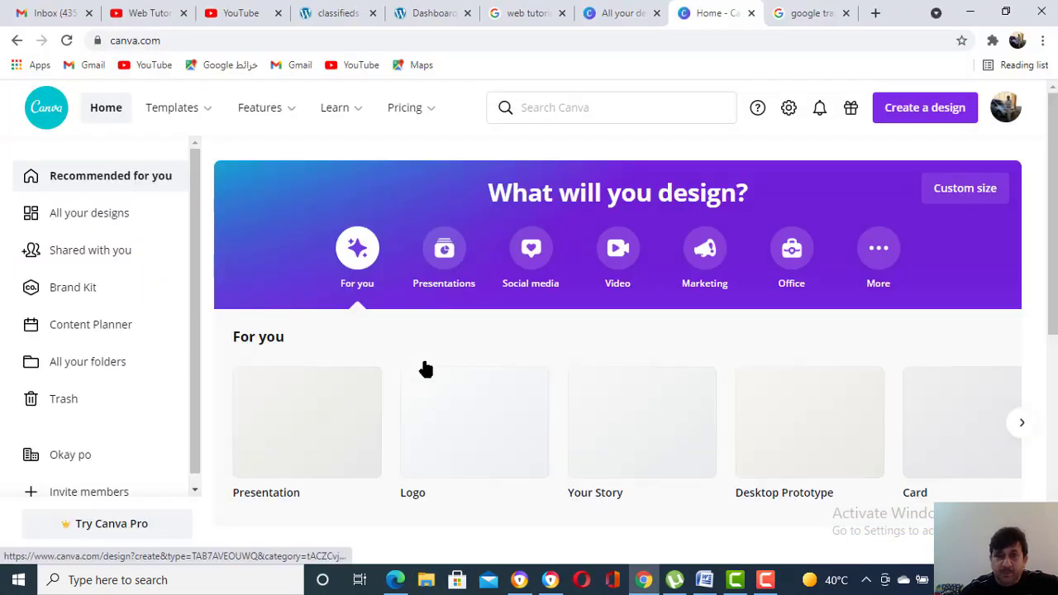
Step: Look over the home page's design categories and open the existing design "how to create a email gmail or yahoo mail address"
scroll(424, 364, down, 3)
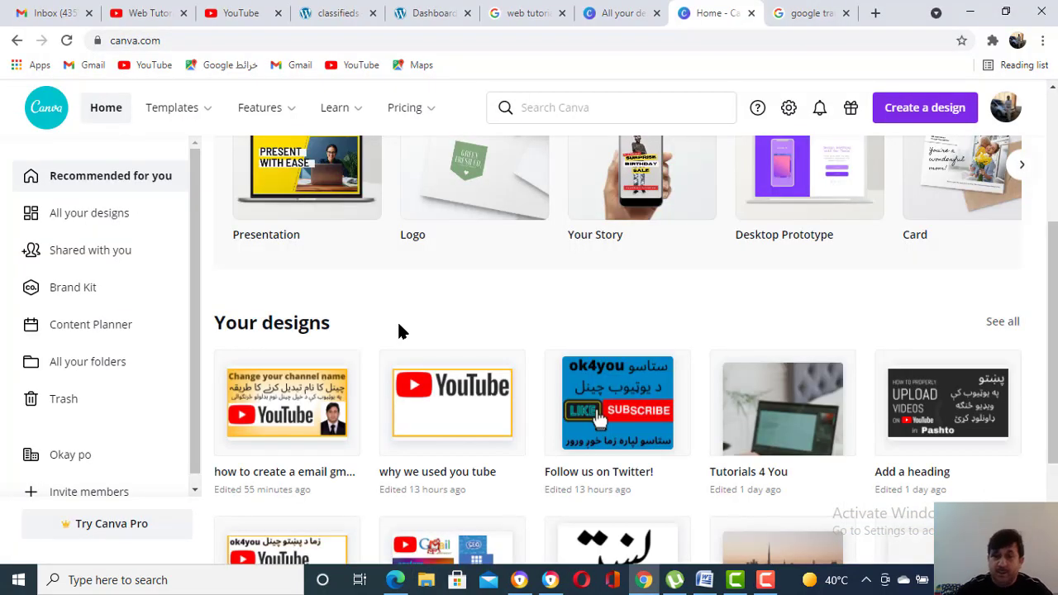
scroll(116, 273, up, 3)
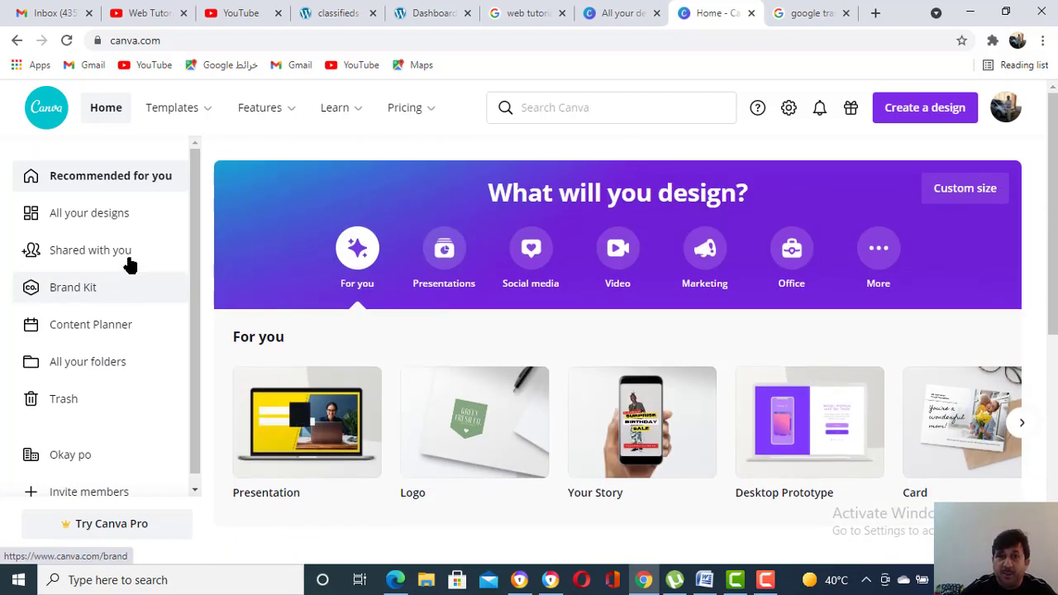
click(595, 107)
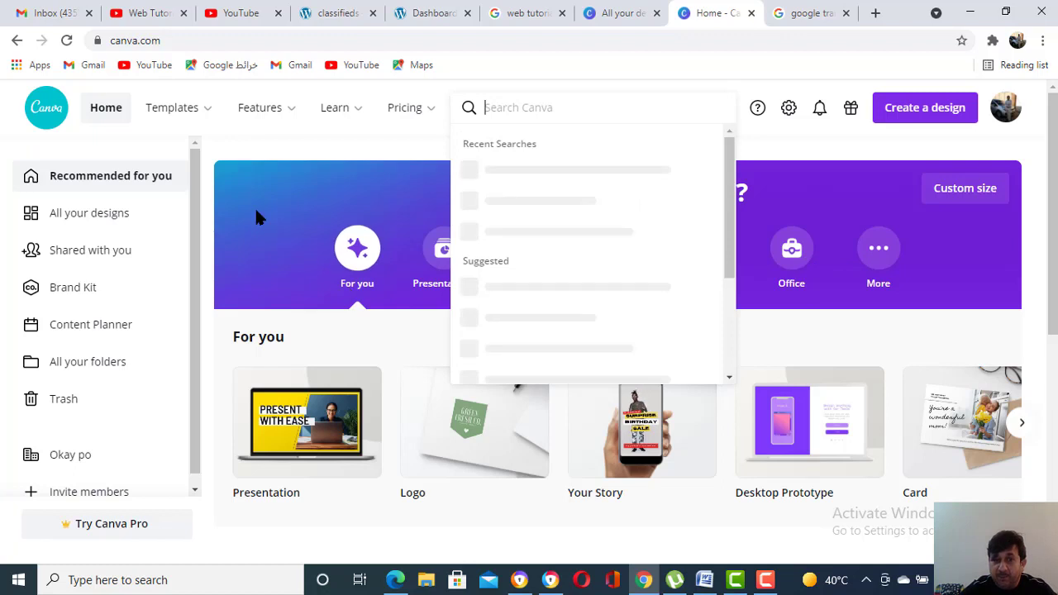
click(230, 151)
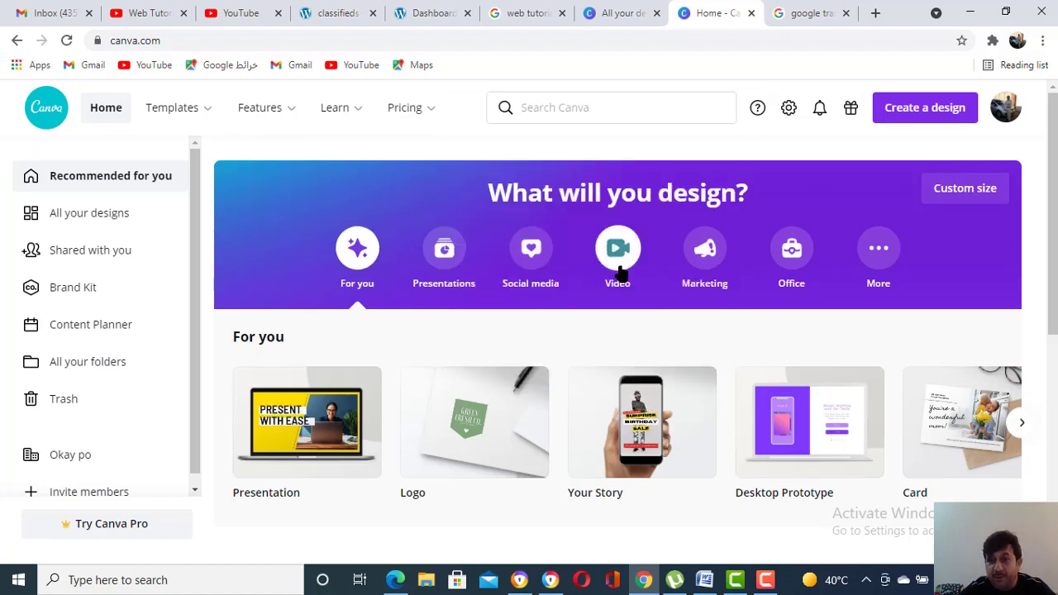
click(876, 248)
scroll(597, 315, down, 3)
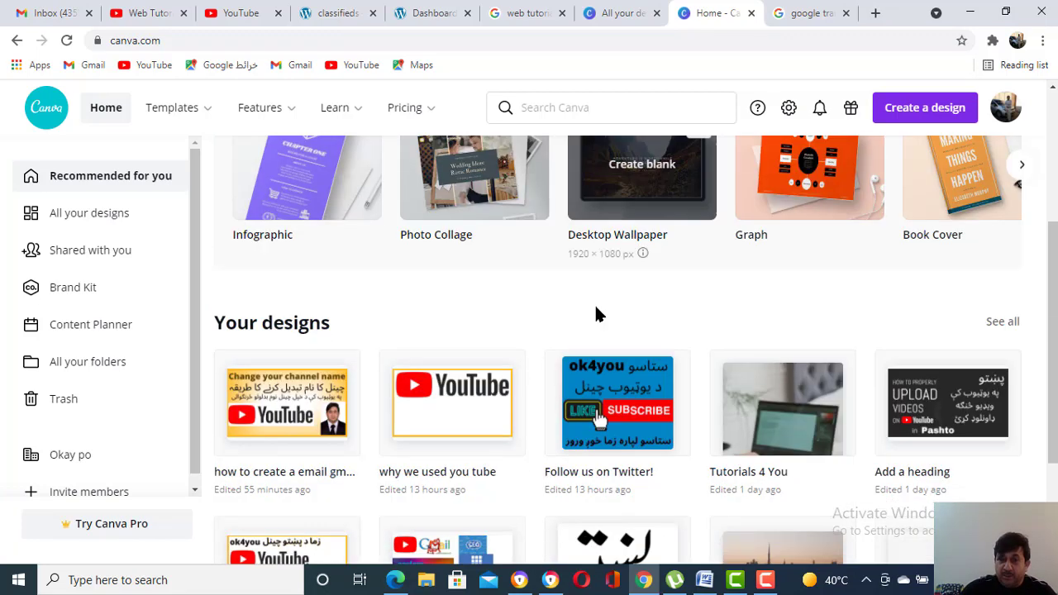
scroll(592, 314, down, 2)
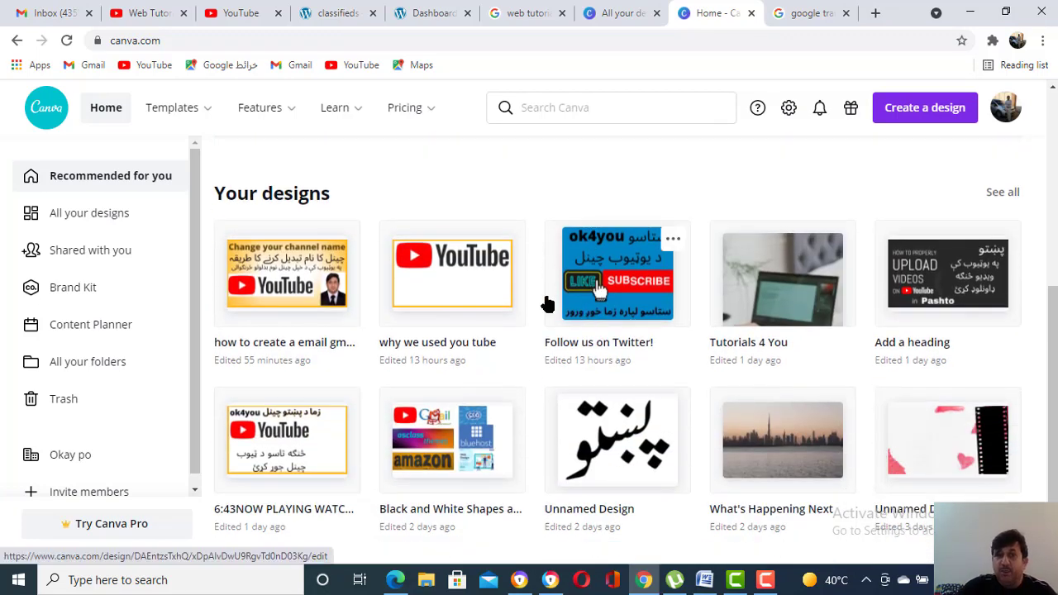
click(306, 272)
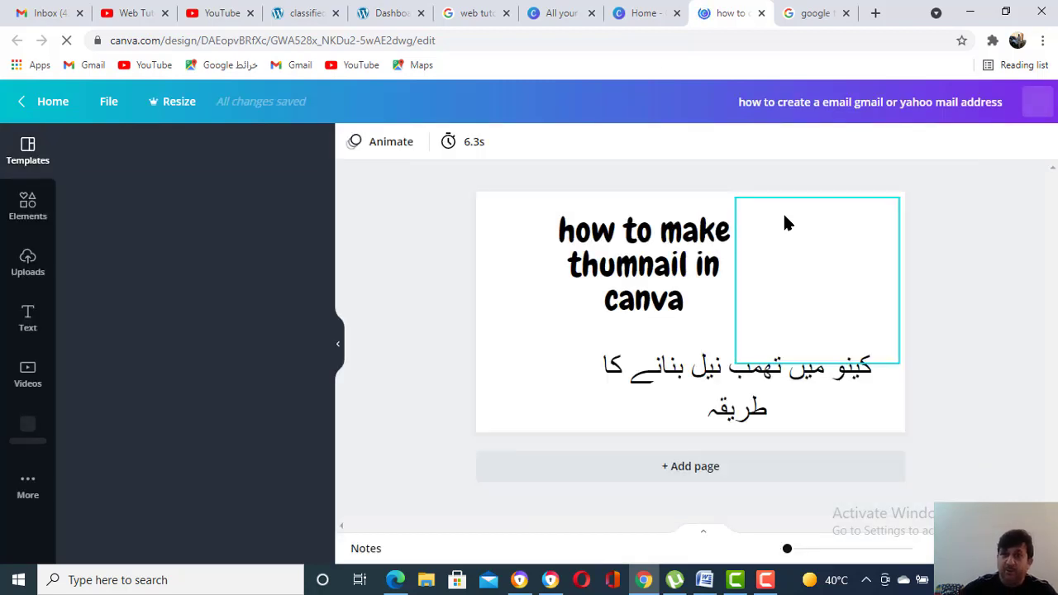
Step: Delete the "how to make thumnail in canva" heading, the LIKE sticker and the pointing-hand sticker from the thumbnail
click(619, 239)
key(Delete)
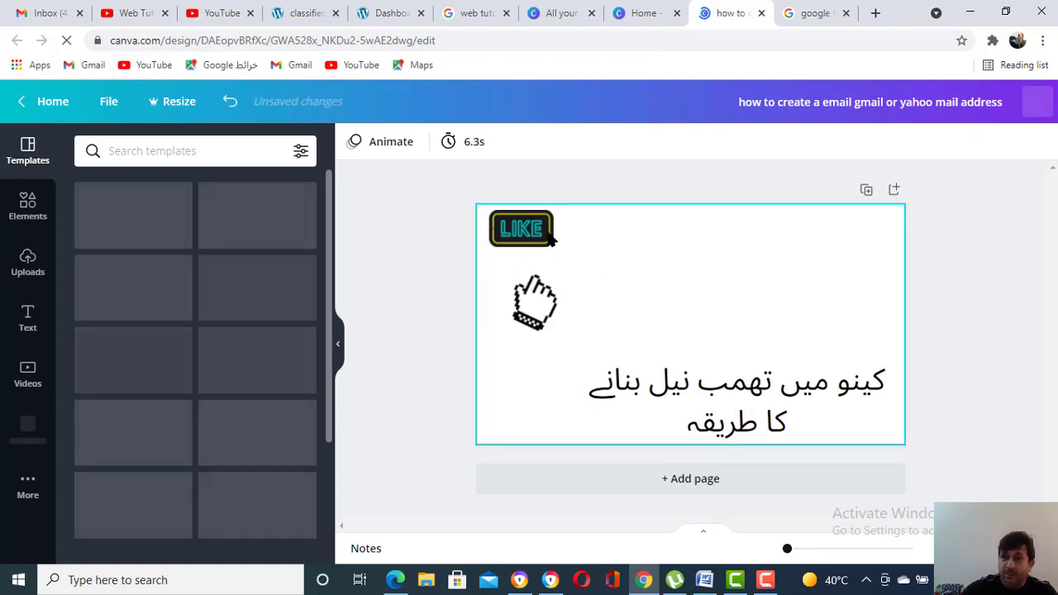
click(546, 238)
key(Delete)
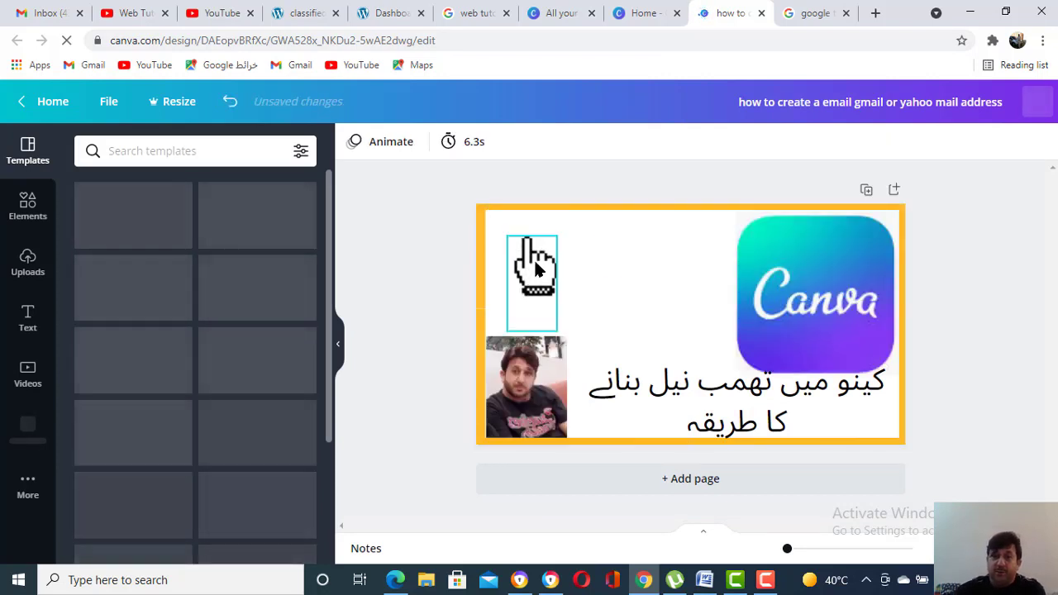
key(Delete)
Step: Delete the Urdu text box beneath the Canva logo
click(722, 395)
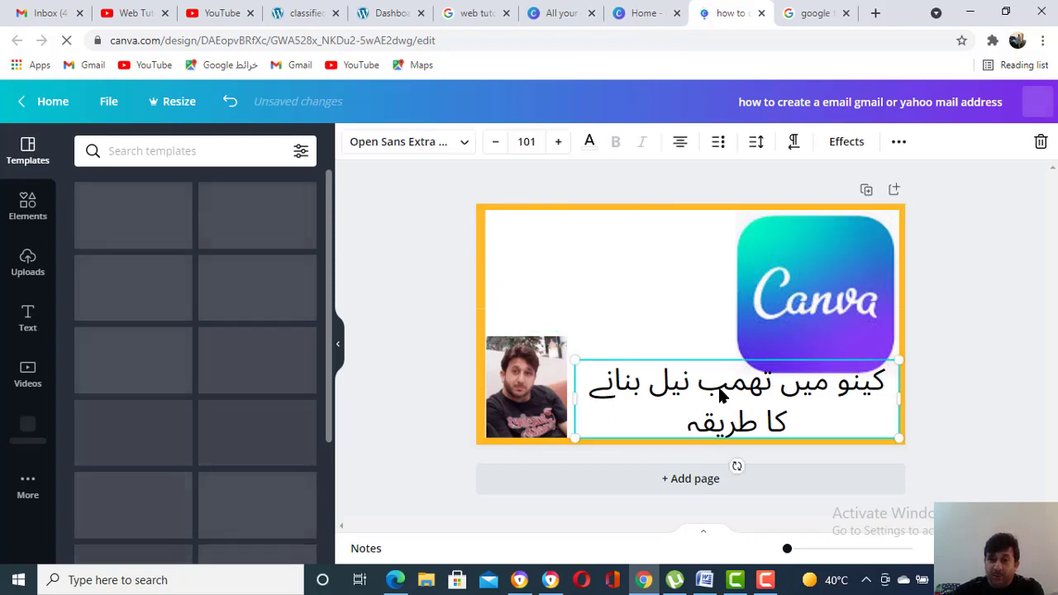
click(721, 395)
key(Delete)
click(460, 348)
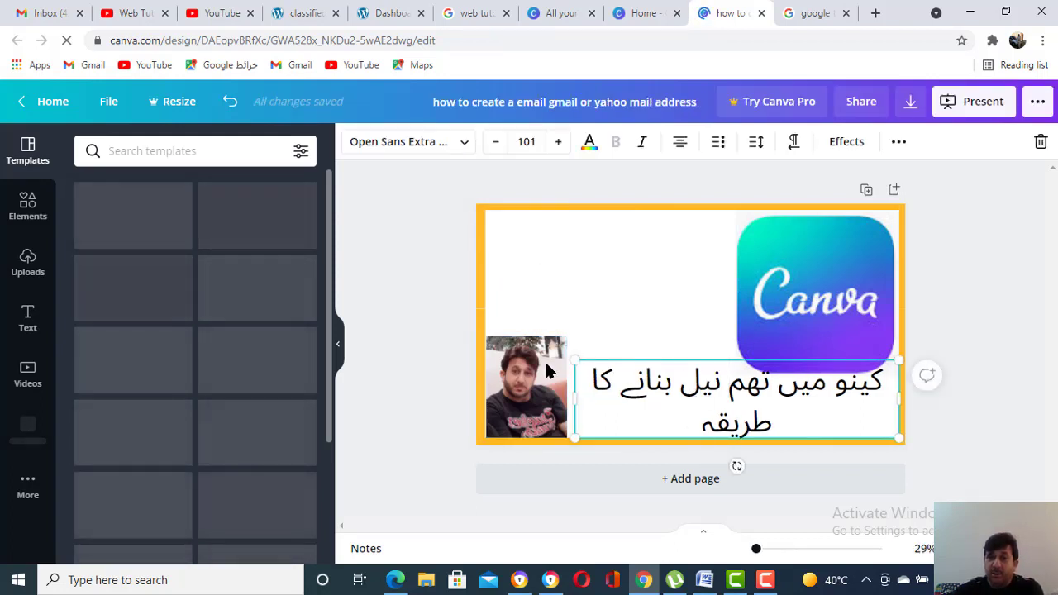
click(679, 390)
key(Delete)
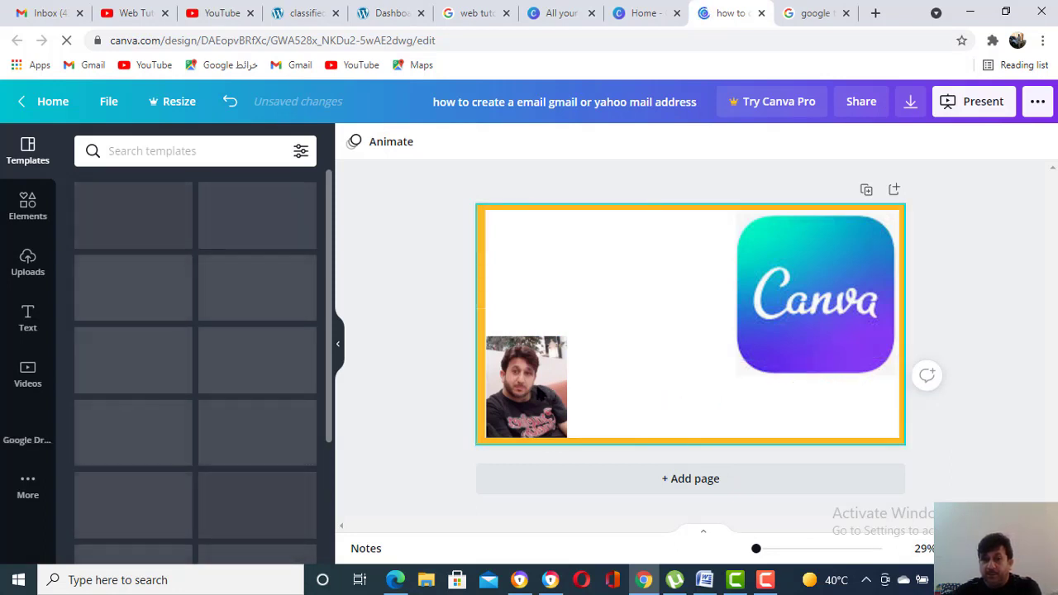
Step: Delete the portrait photo and the Canva logo, leaving only the white page with its yellow frame
click(533, 364)
key(Delete)
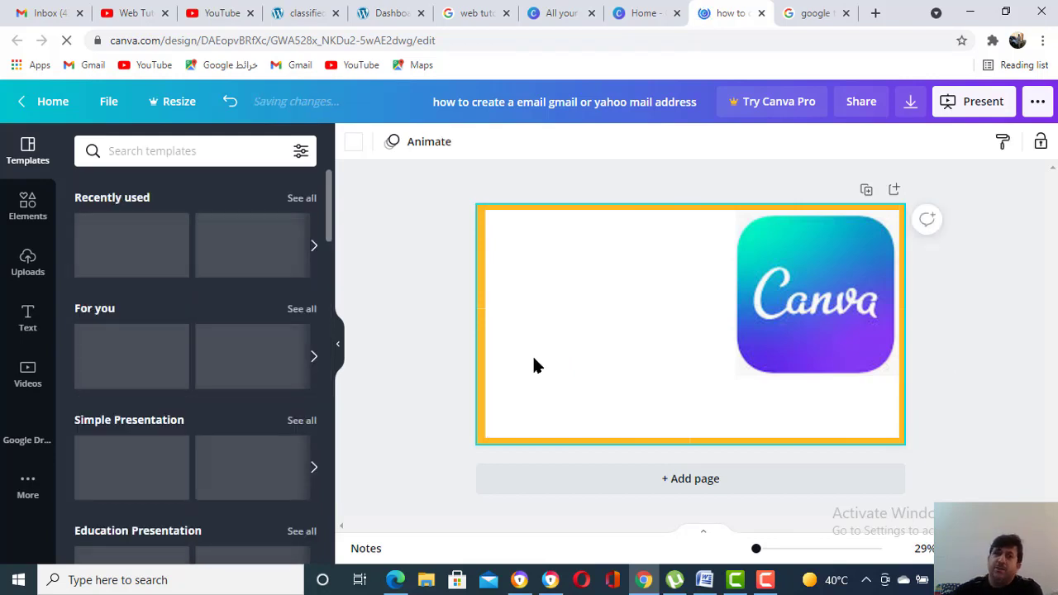
click(869, 318)
key(Delete)
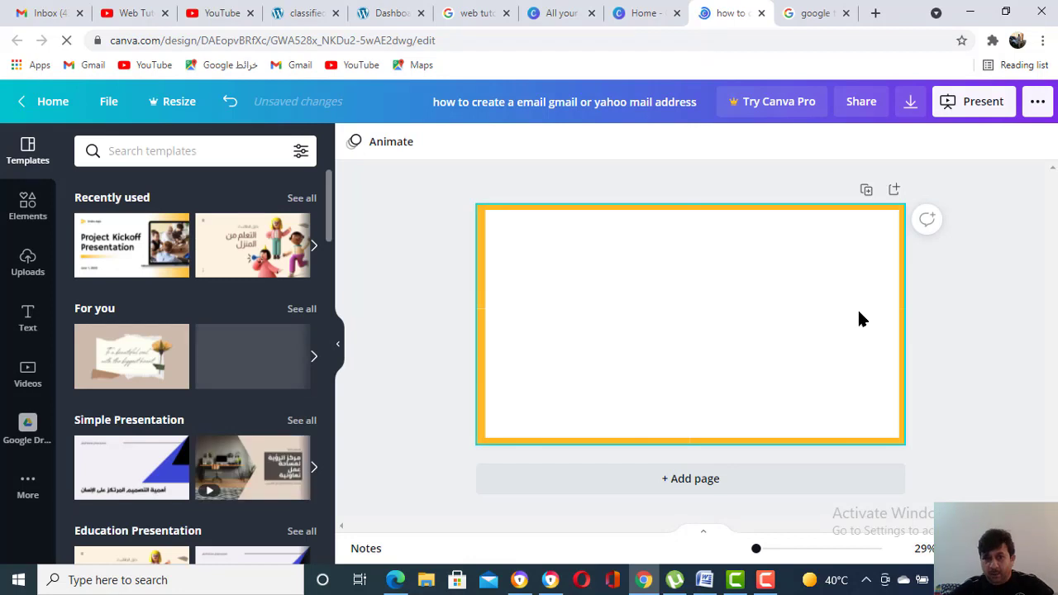
click(389, 298)
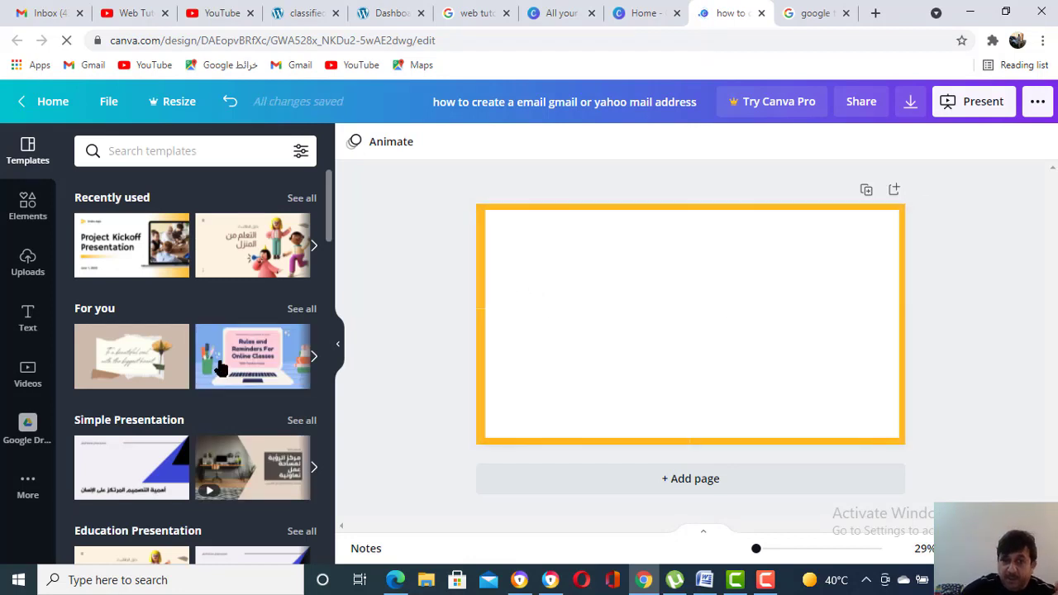
Step: Open the Project Kickoff Presentation template, try its Meet the Team and portrait-grid pages, and apply its cover page to the design
click(136, 246)
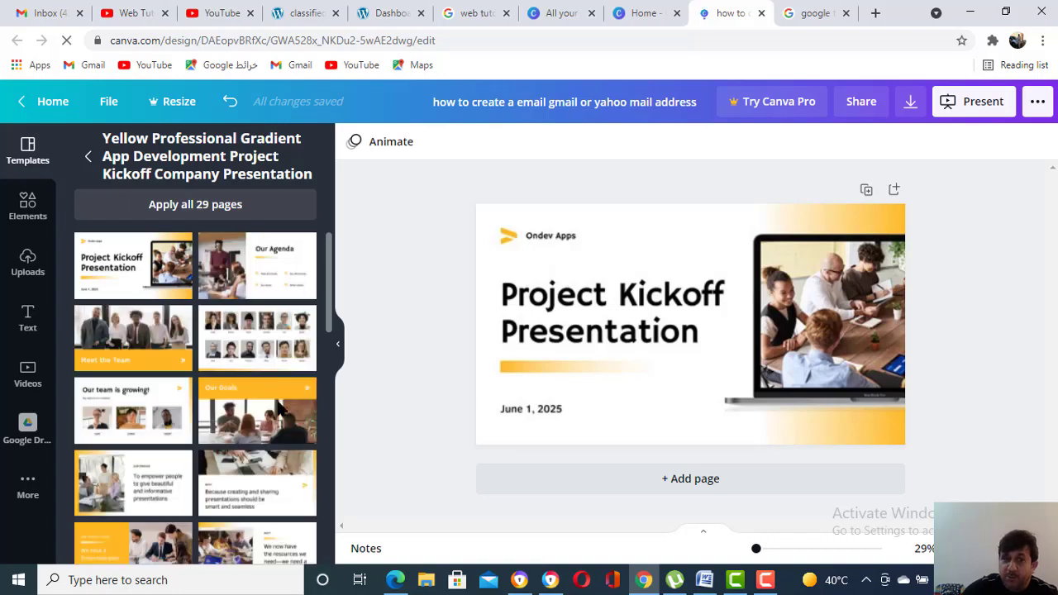
click(128, 335)
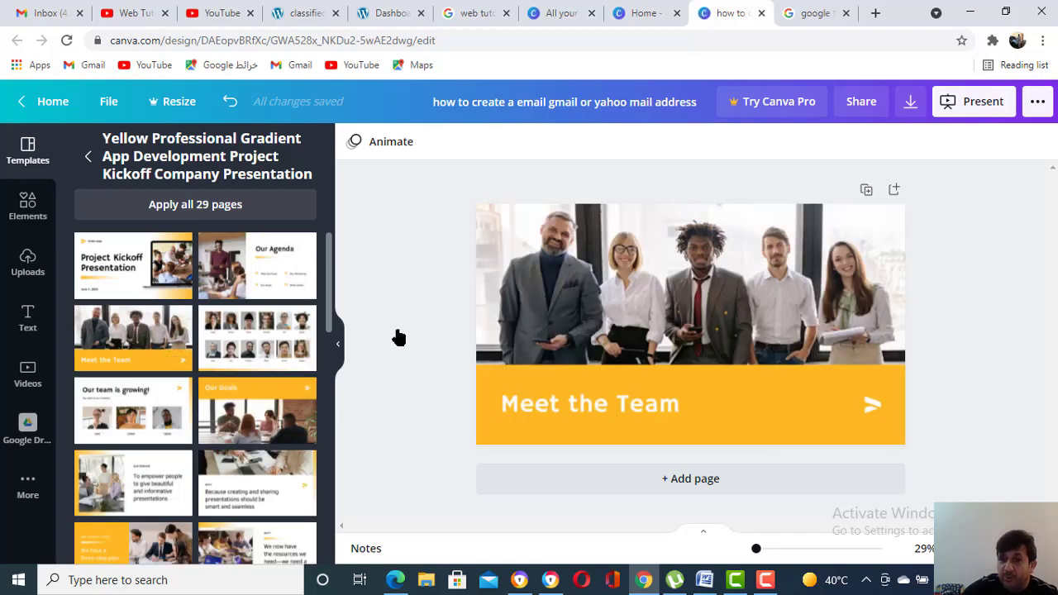
click(274, 348)
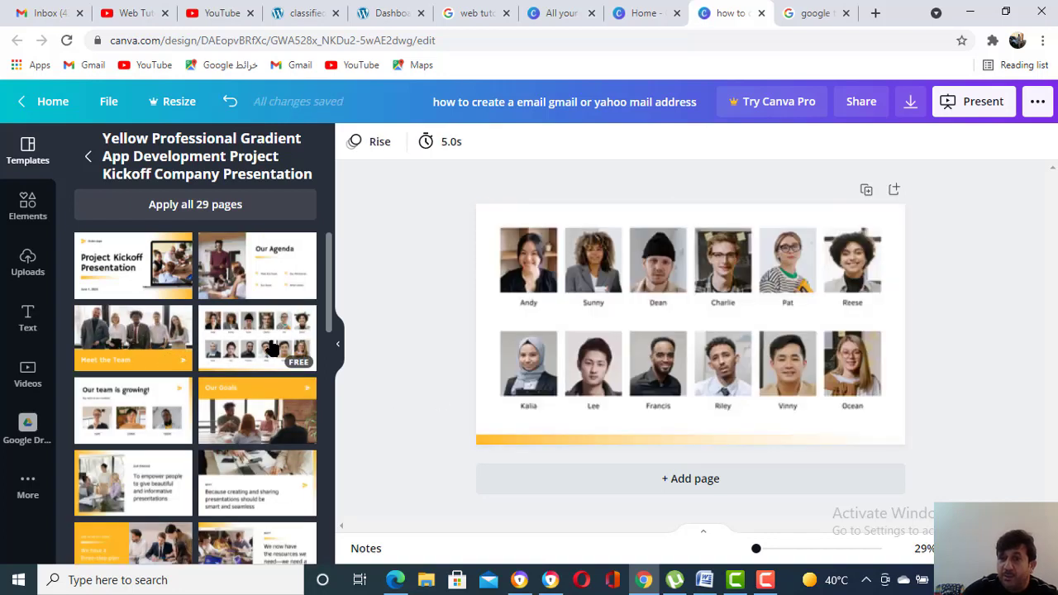
scroll(274, 348, down, 3)
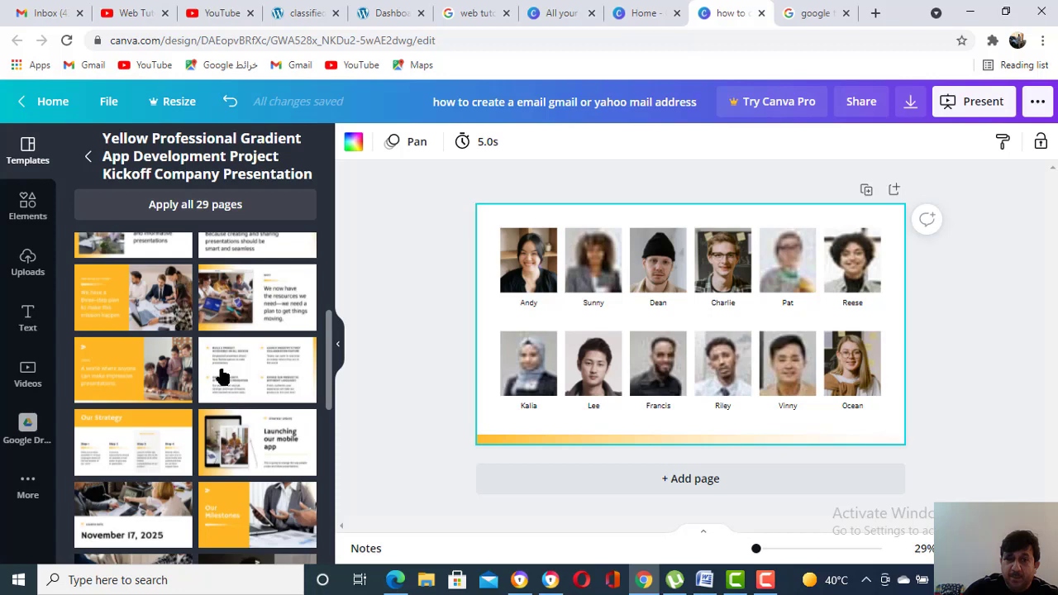
scroll(196, 270, up, 1)
scroll(167, 238, up, 2)
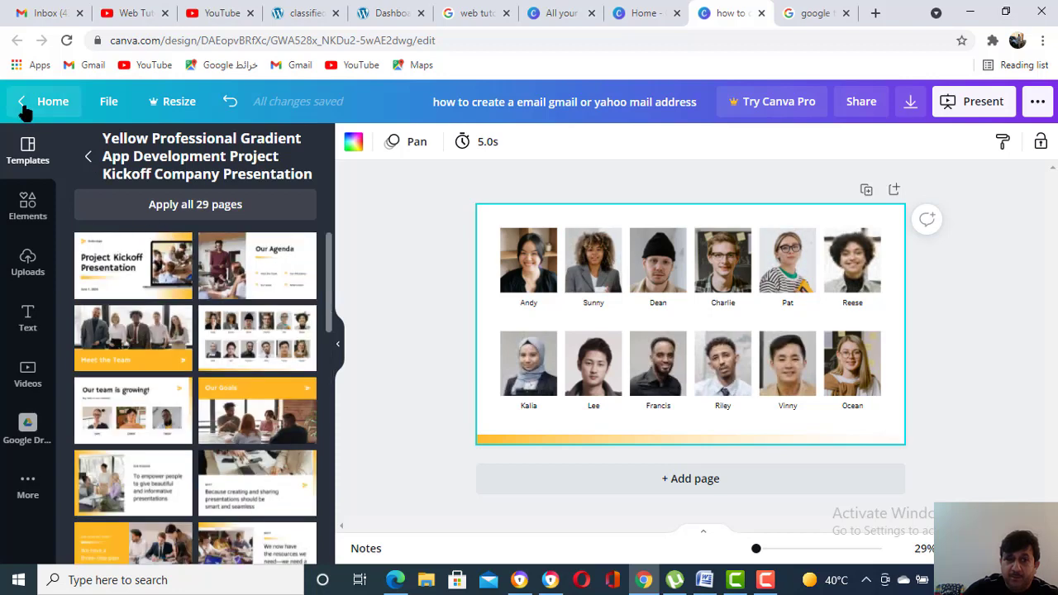
click(141, 264)
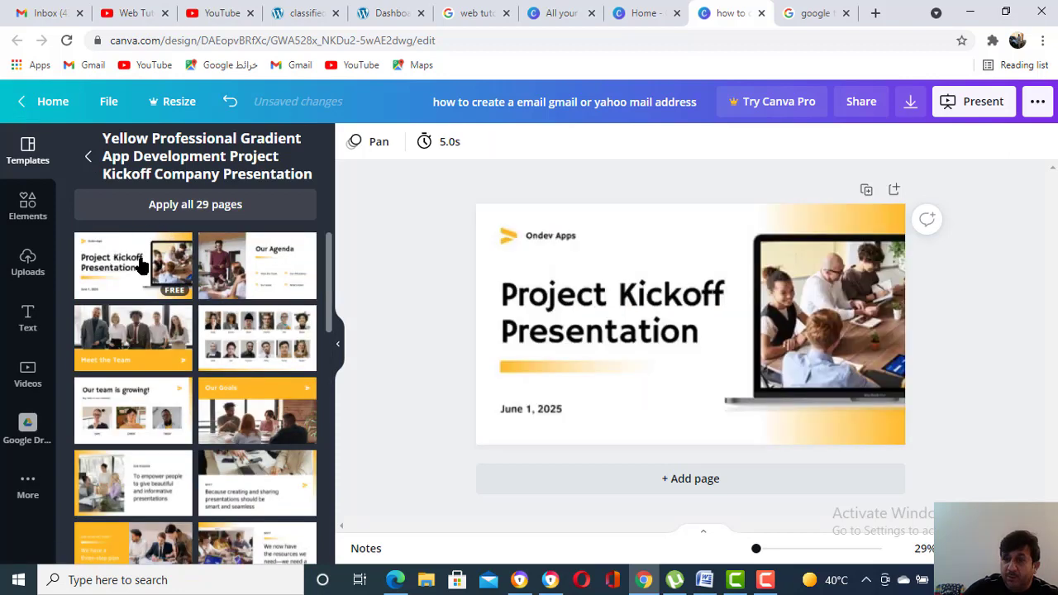
Step: Delete the "Ondev Apps" text, its arrow logo and the "Project Kickoff Presentation" heading from the page
click(732, 422)
click(810, 339)
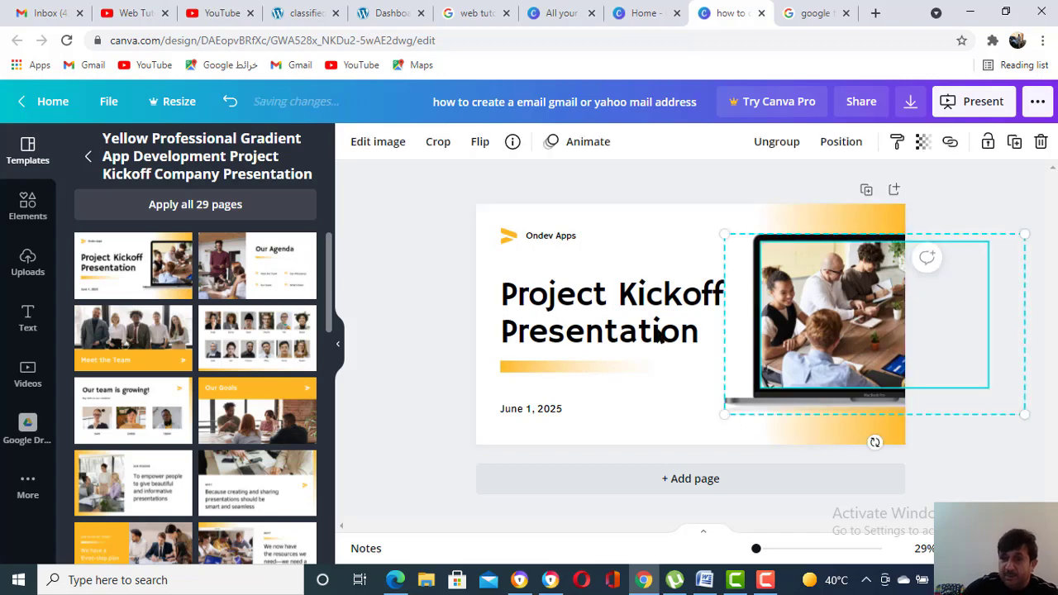
click(595, 307)
click(529, 236)
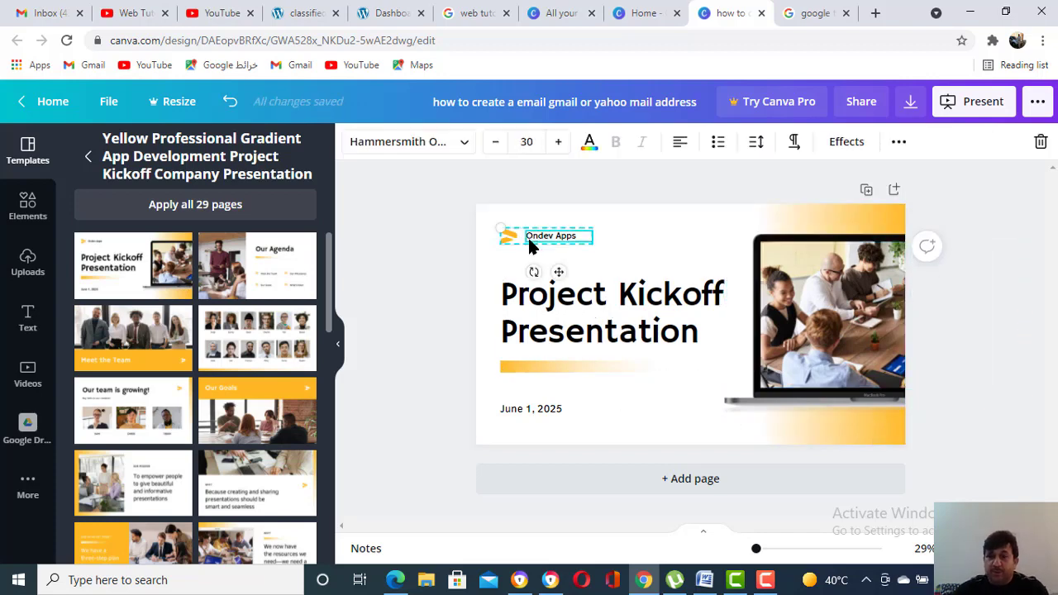
click(511, 237)
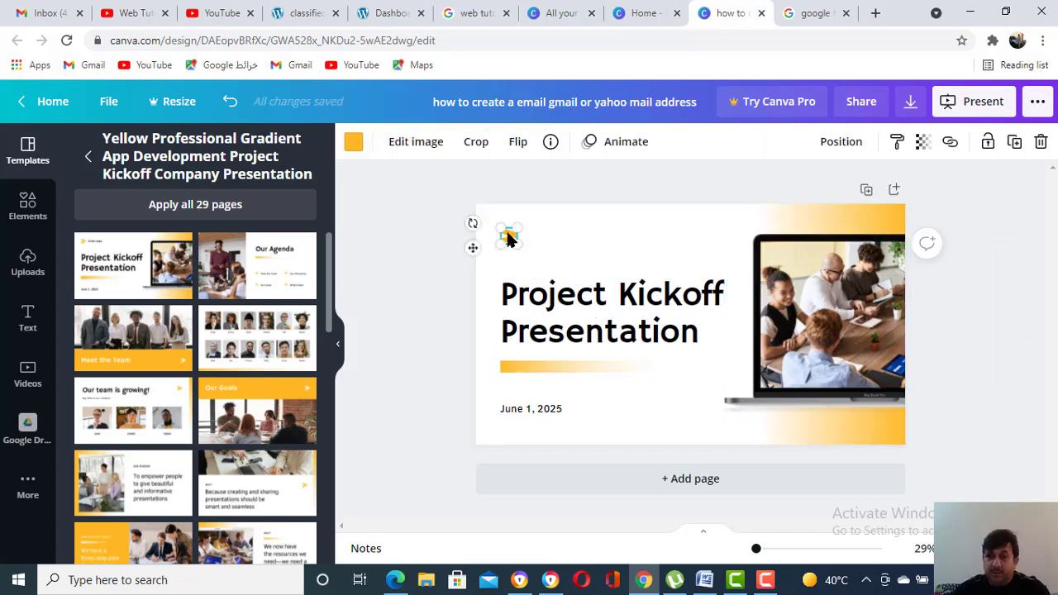
key(Delete)
click(576, 316)
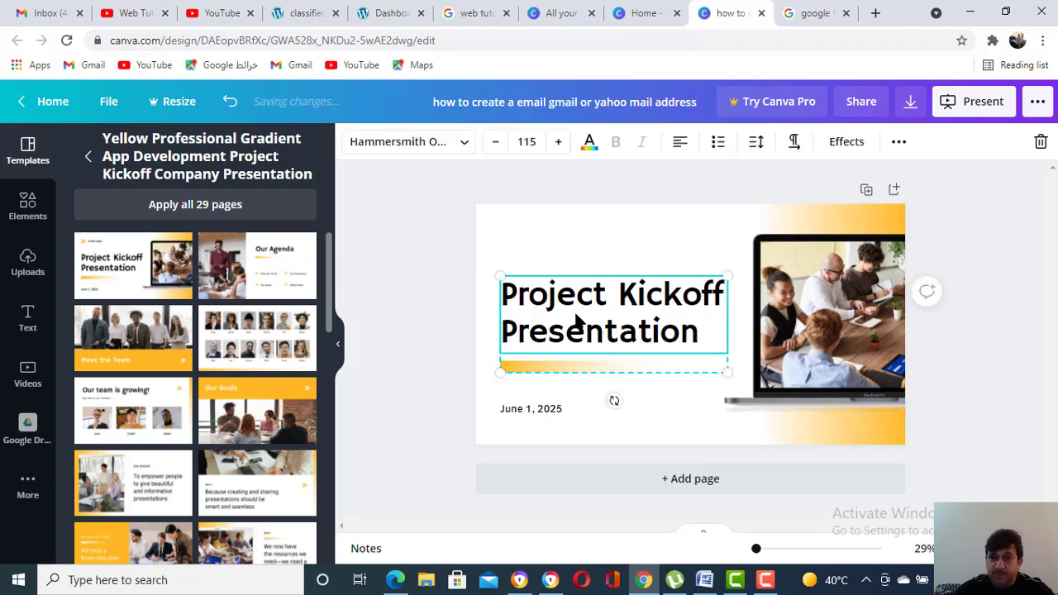
key(Delete)
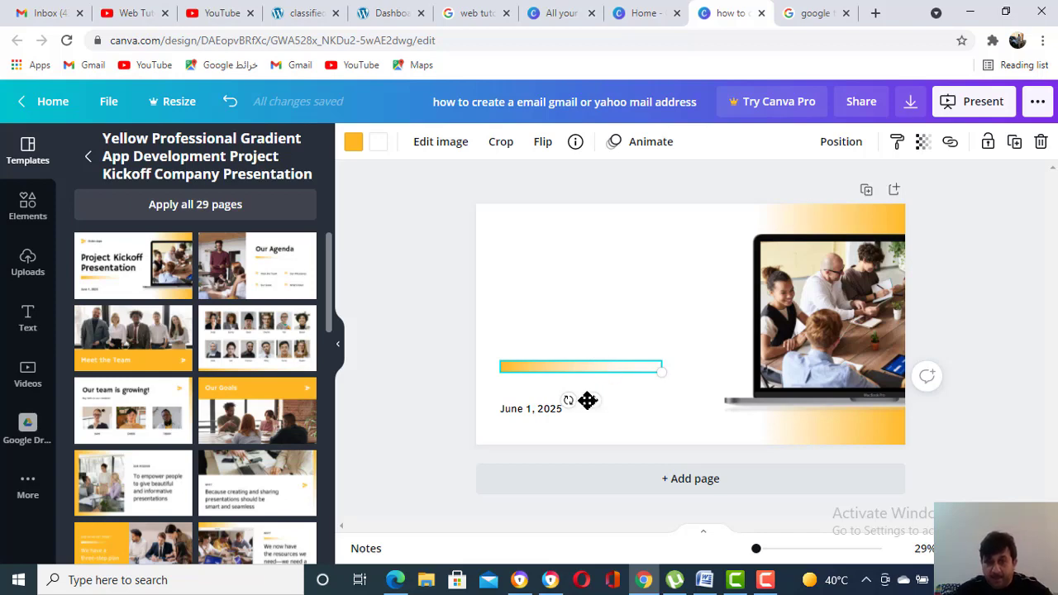
Step: Rotate the orange gradient bar to vertical and spread several copies of it across the middle of the page
drag(577, 386, 665, 299)
key(ctrl+d)
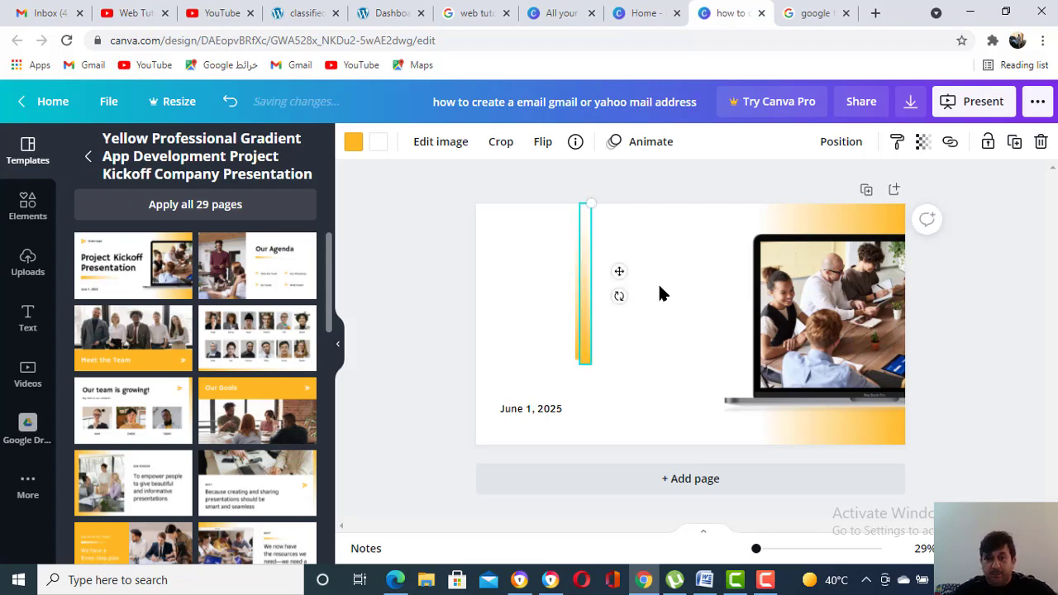
drag(582, 321, 689, 326)
key(ctrl+v)
key(ctrl+v)
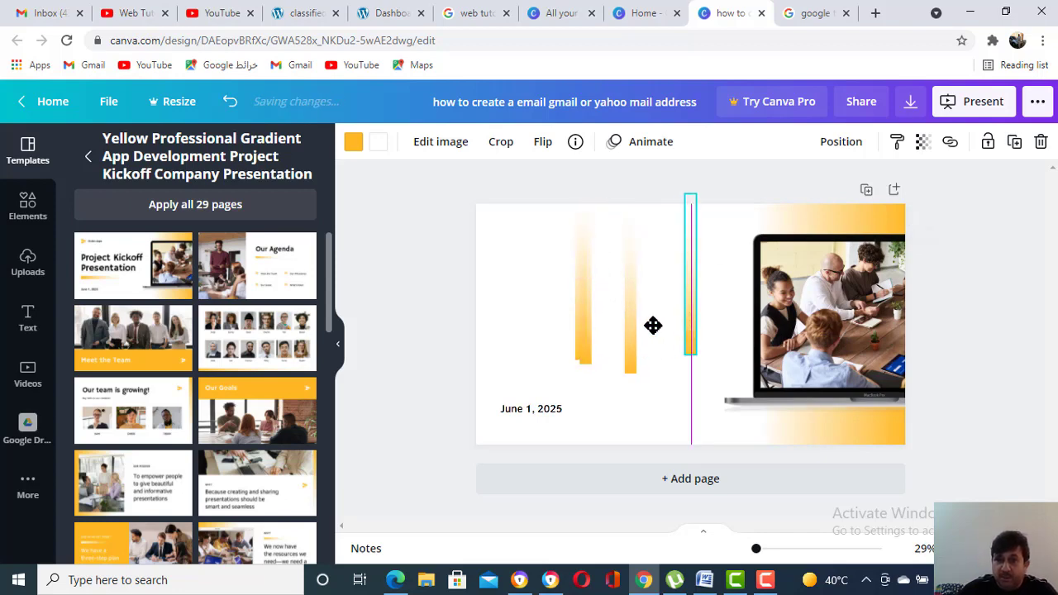
Step: Move one vertical gradient bar towards the page's left side and enlarge it to about 1,455 × 108
click(589, 348)
drag(591, 346, 500, 313)
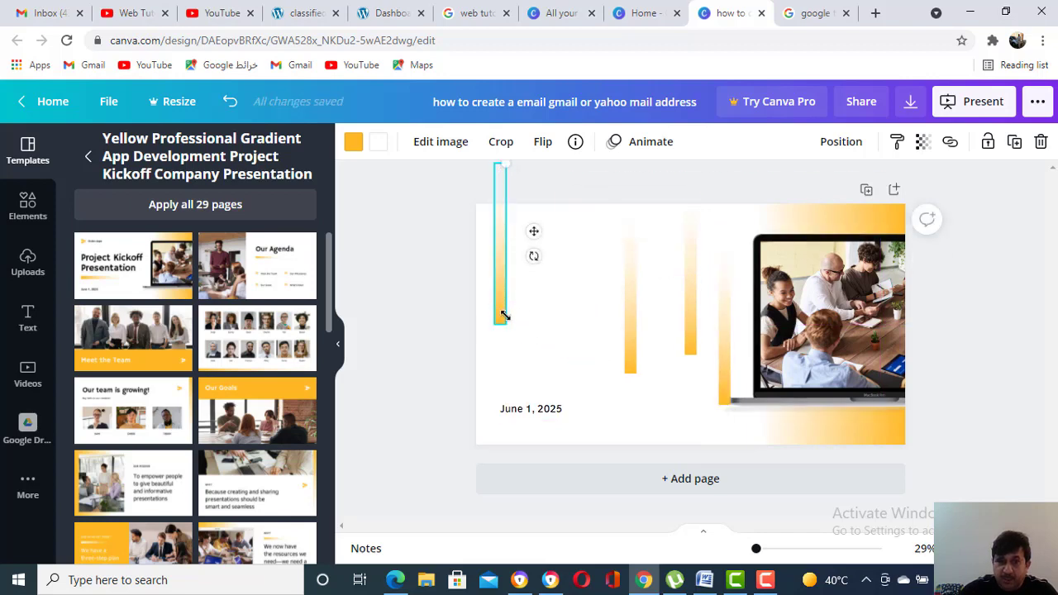
drag(503, 321, 501, 311)
drag(521, 372, 520, 373)
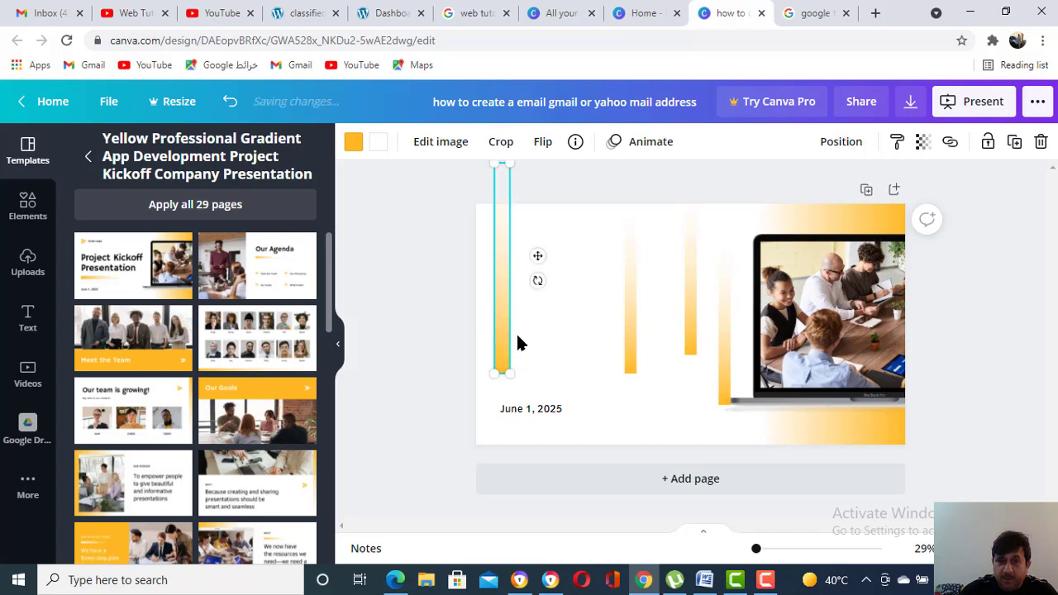
drag(533, 422, 562, 491)
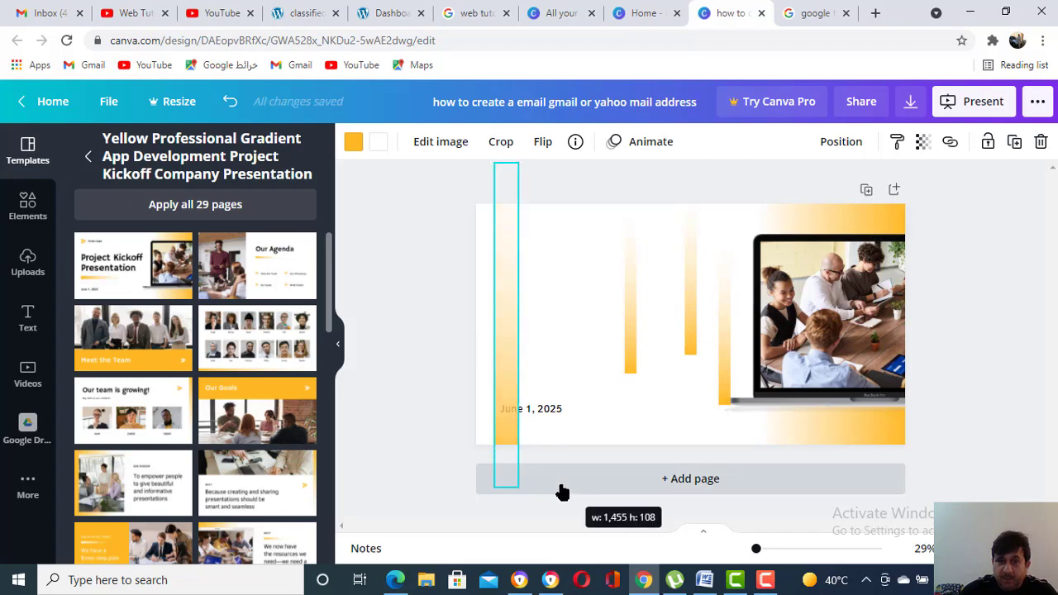
Step: Place the enlarged gradient bar over the page's left edge and nudge it outward so a narrow strip remains inside
drag(506, 368, 480, 342)
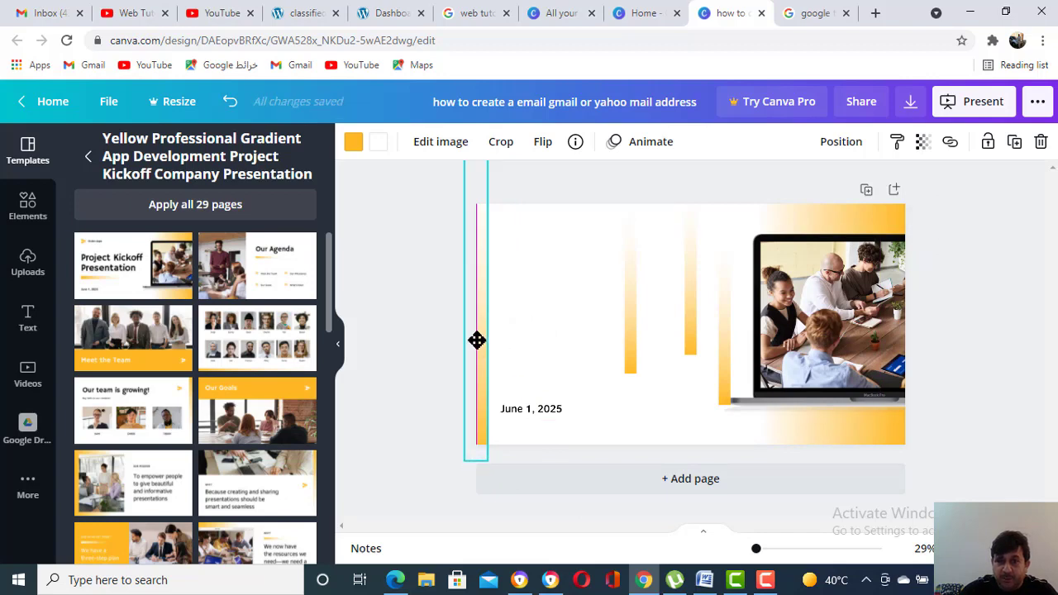
drag(477, 340, 471, 338)
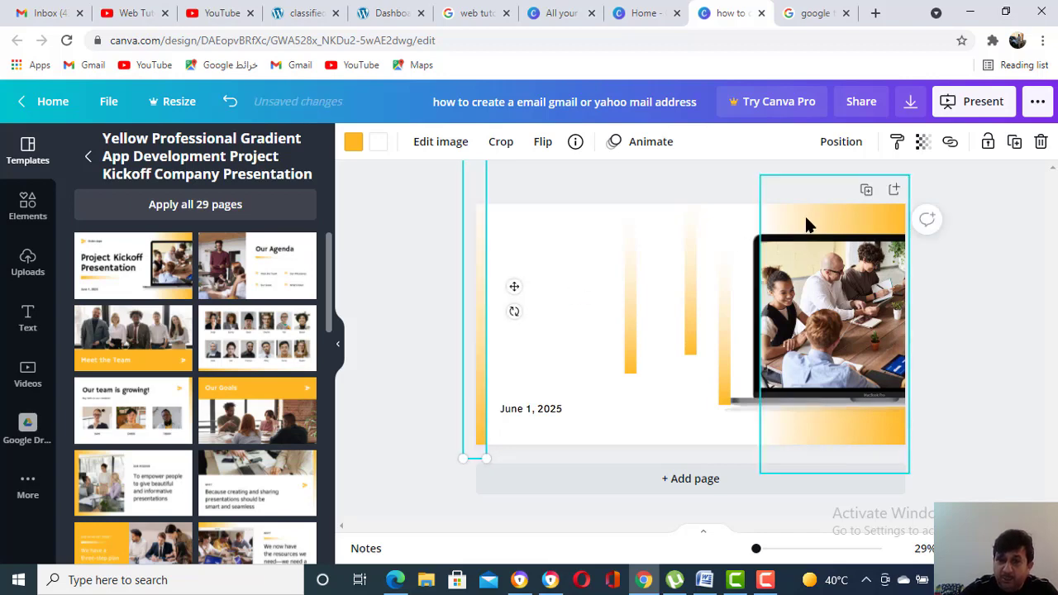
key(Left)
key(Left)
key(Left)
key(Left)
key(Left)
key(Left)
key(Left)
key(Left)
key(Left)
key(Left)
key(Left)
key(Left)
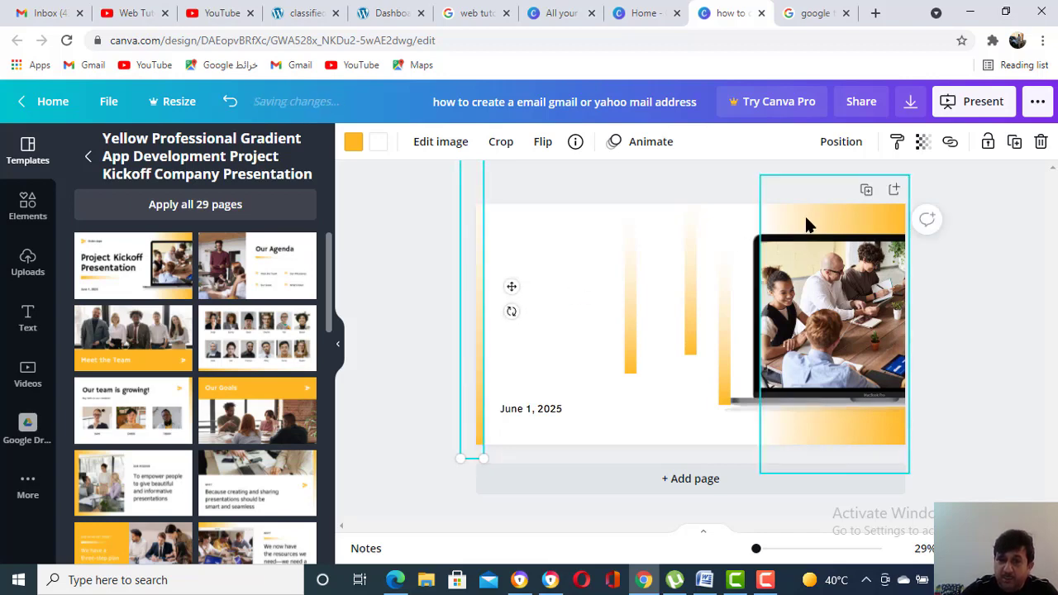
key(Left)
key(Left)
key(Left)
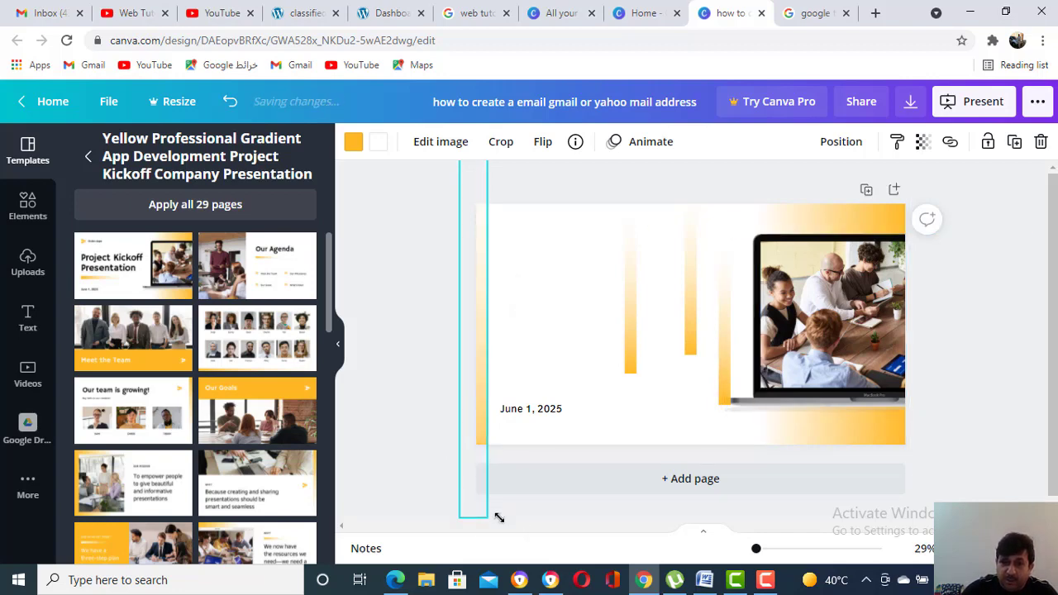
Step: Turn a second gradient bar upside down, enlarge it to about 1,141 × 84 and lay it along the page's left edge
click(626, 328)
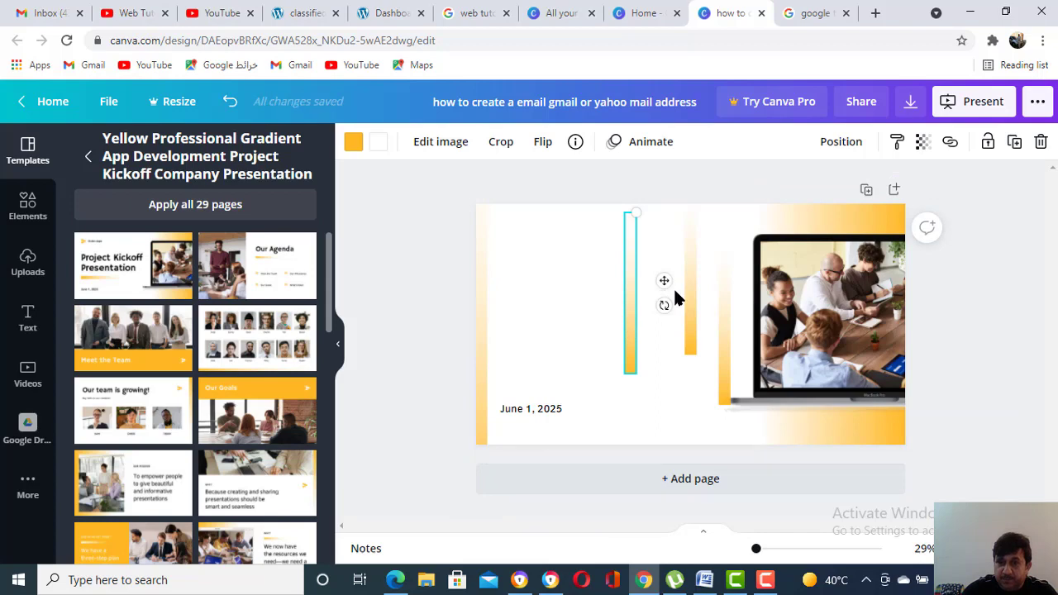
drag(645, 352, 536, 280)
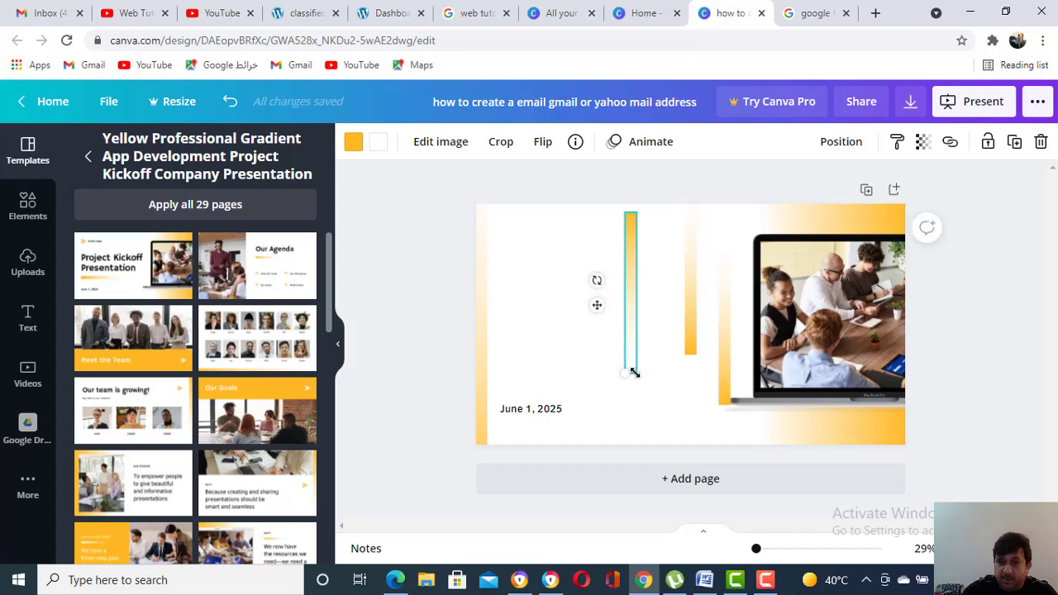
drag(622, 423, 616, 478)
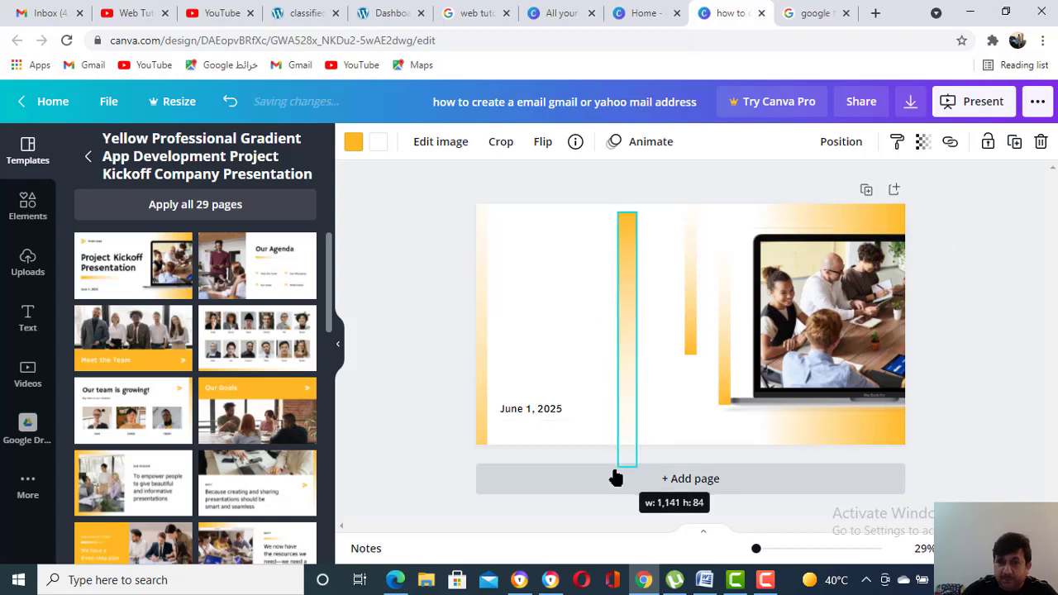
drag(626, 277, 475, 261)
click(430, 285)
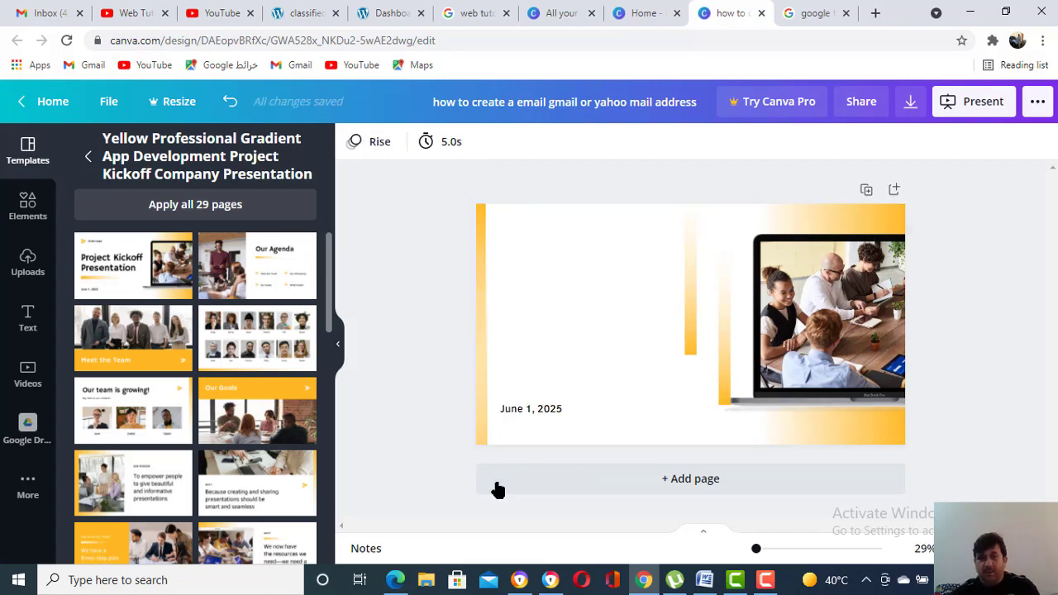
Step: Enlarge the inverted gradient bar further, try it away from the left edge with a slight tilt, and remove it
click(477, 440)
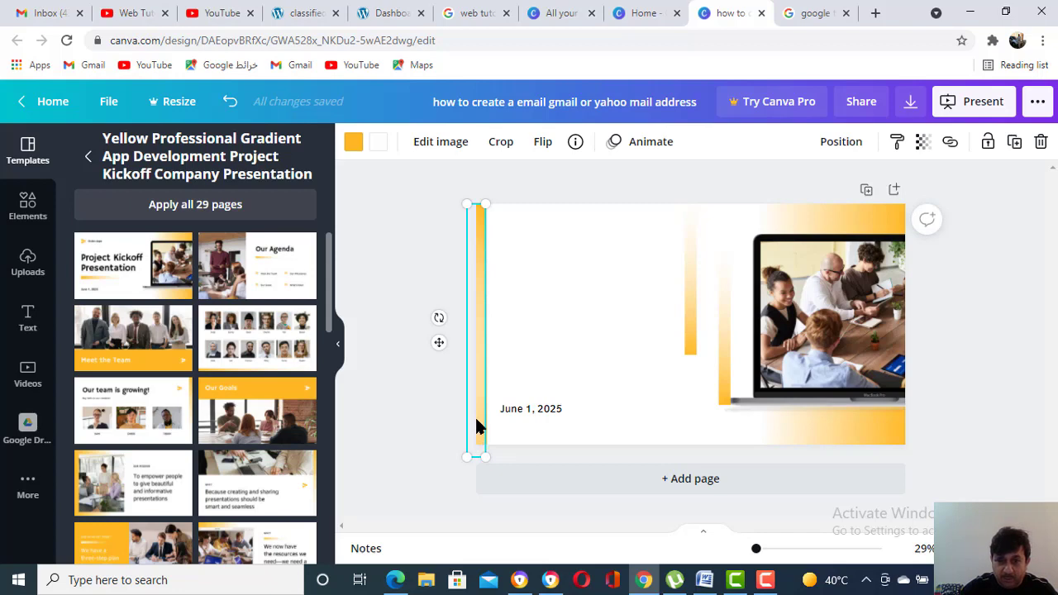
drag(477, 427, 477, 406)
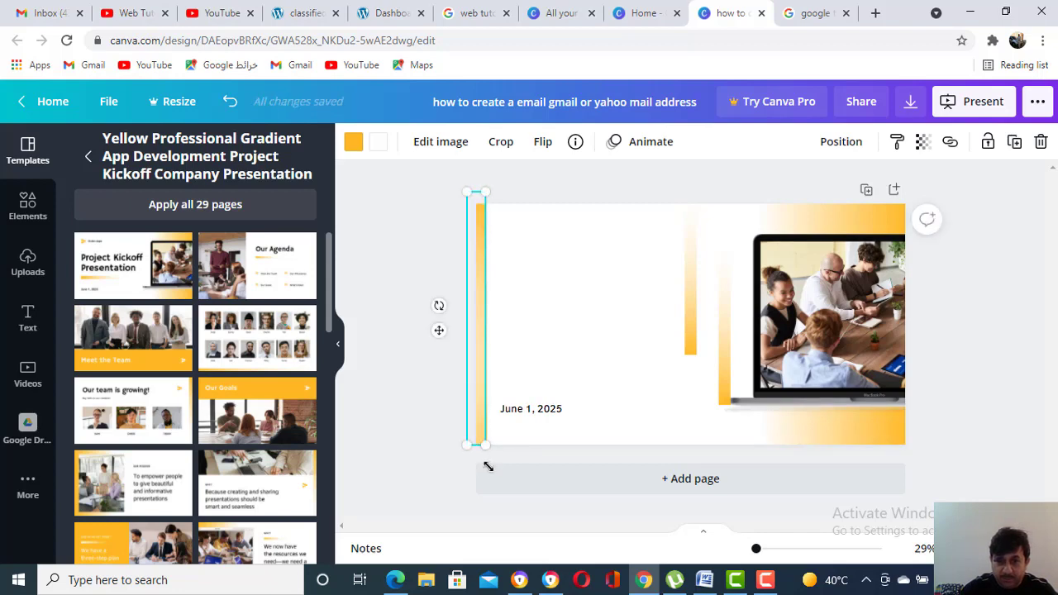
drag(488, 467, 496, 499)
drag(468, 411, 540, 441)
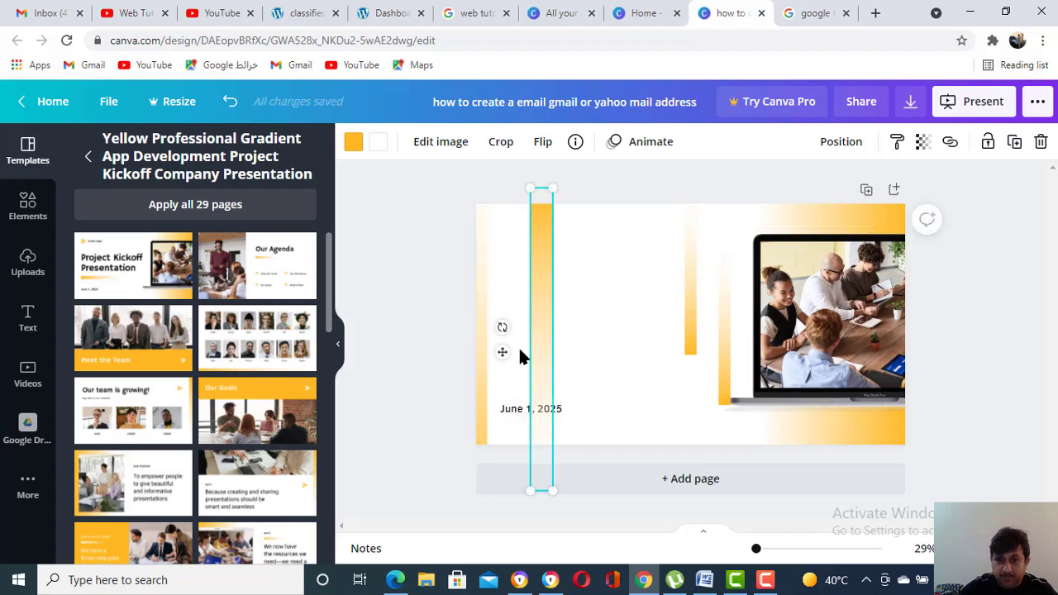
drag(579, 266, 502, 325)
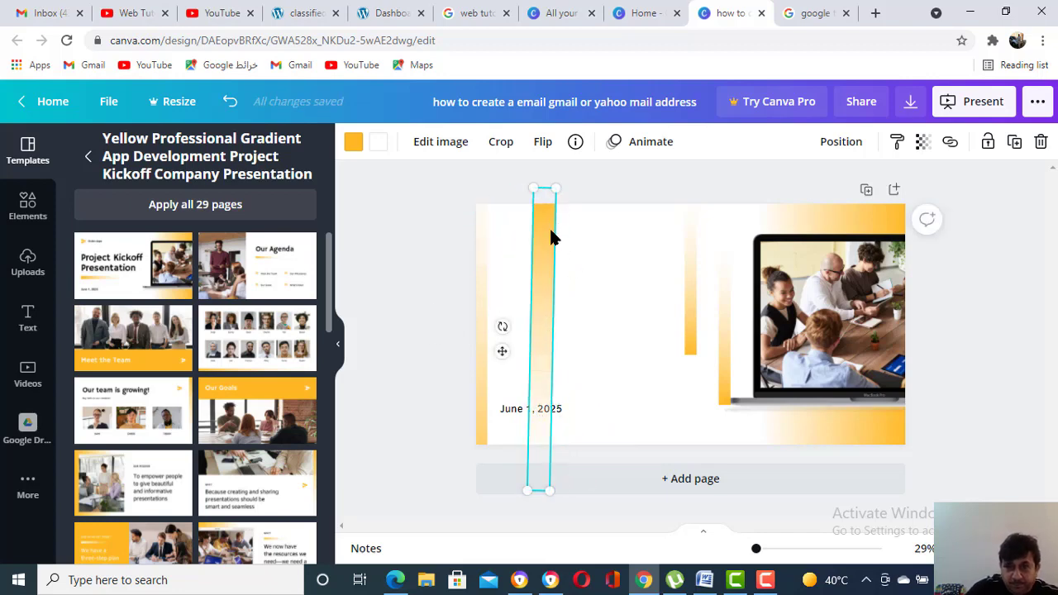
drag(483, 243, 444, 241)
Step: Move the remaining left-edge gradient bar up so that its solid orange end lines up with the page's bottom edge
click(477, 434)
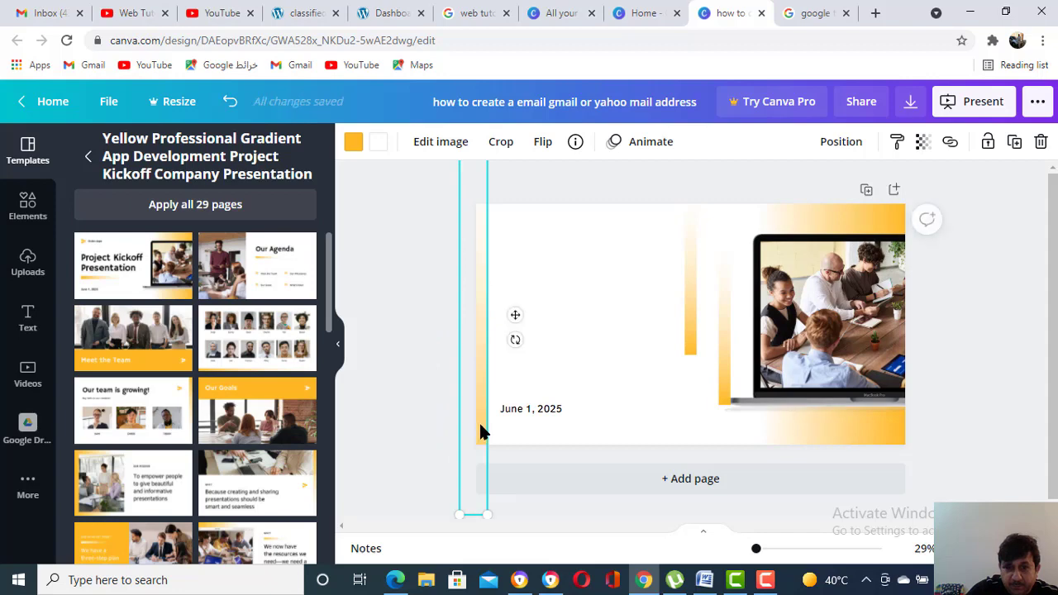
drag(485, 412, 480, 358)
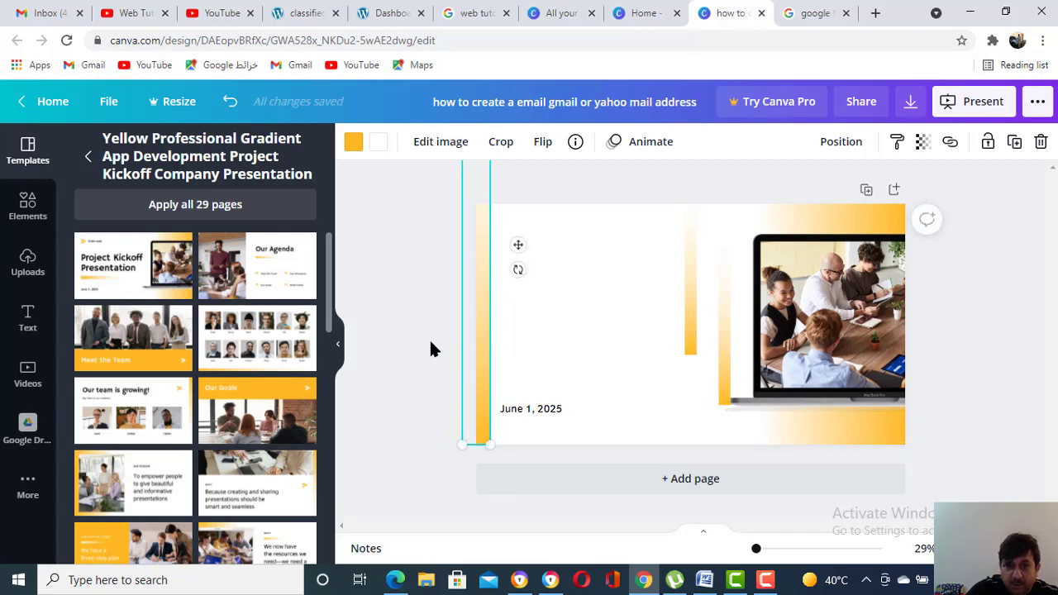
click(430, 341)
click(479, 328)
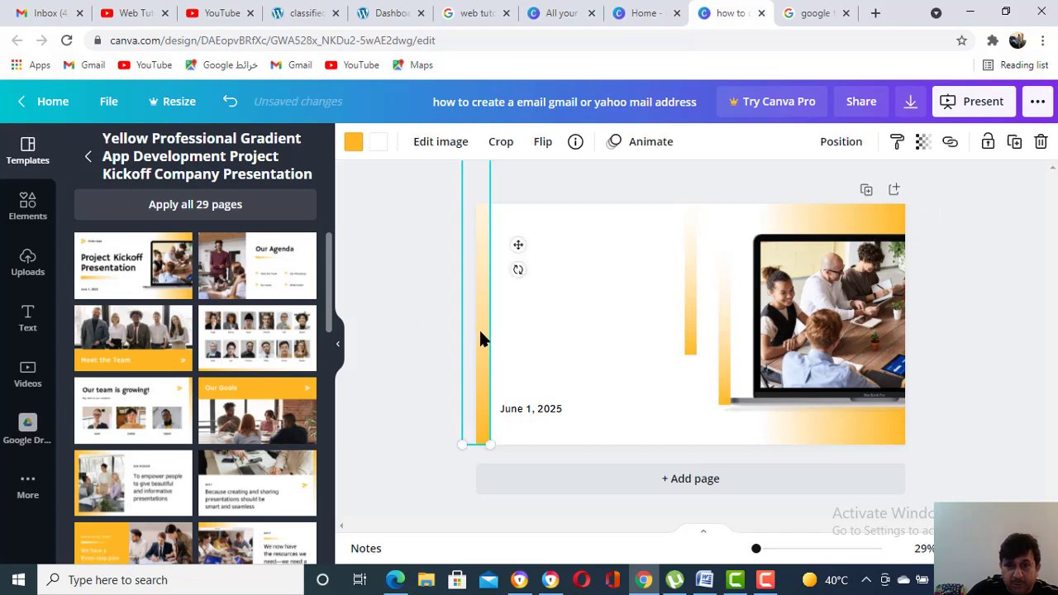
click(438, 314)
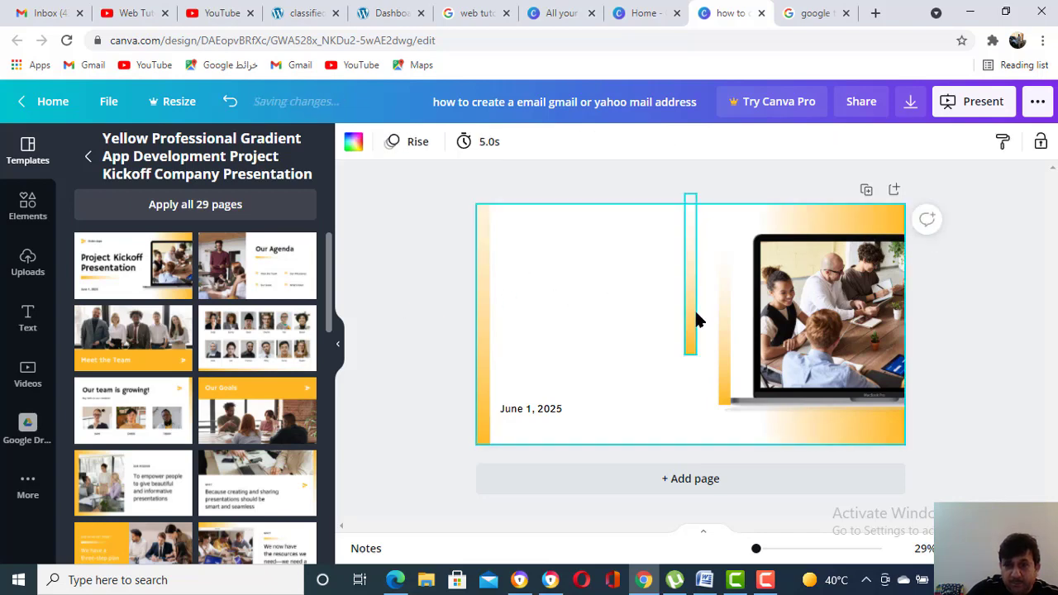
Step: Duplicate the middle gradient bar, enlarge one copy, turn it upside down and lay it over the upper part of the page's left edge
drag(691, 320, 597, 295)
key(ctrl+d)
drag(531, 296, 567, 383)
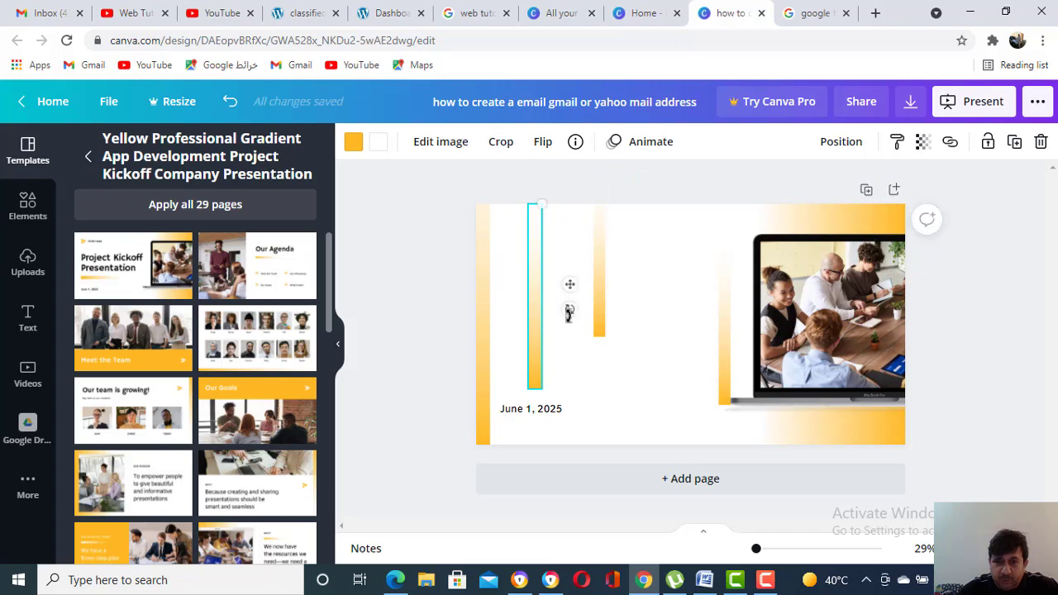
drag(570, 308, 455, 282)
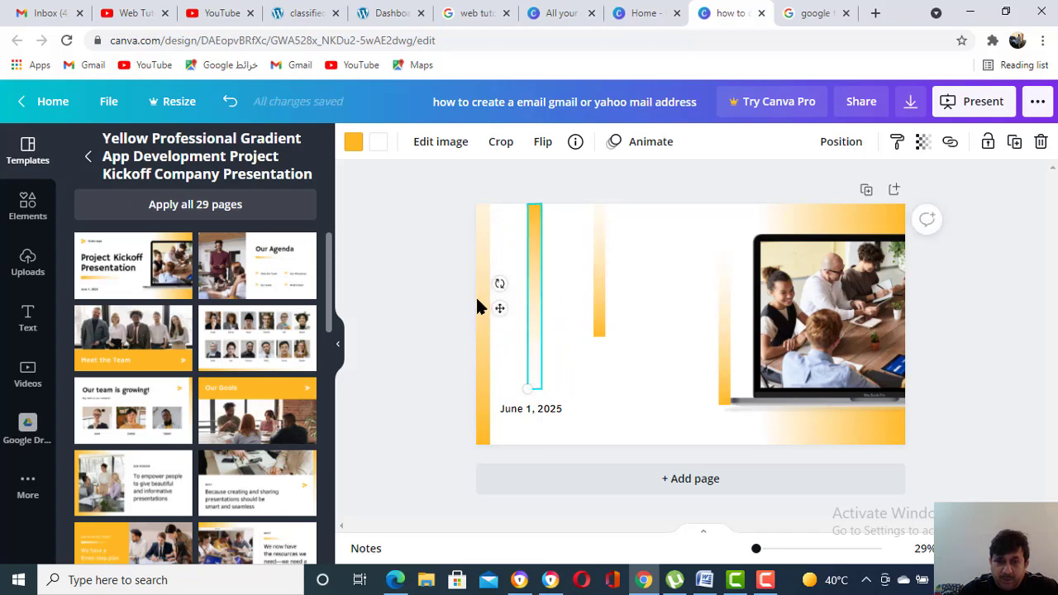
drag(531, 298, 479, 287)
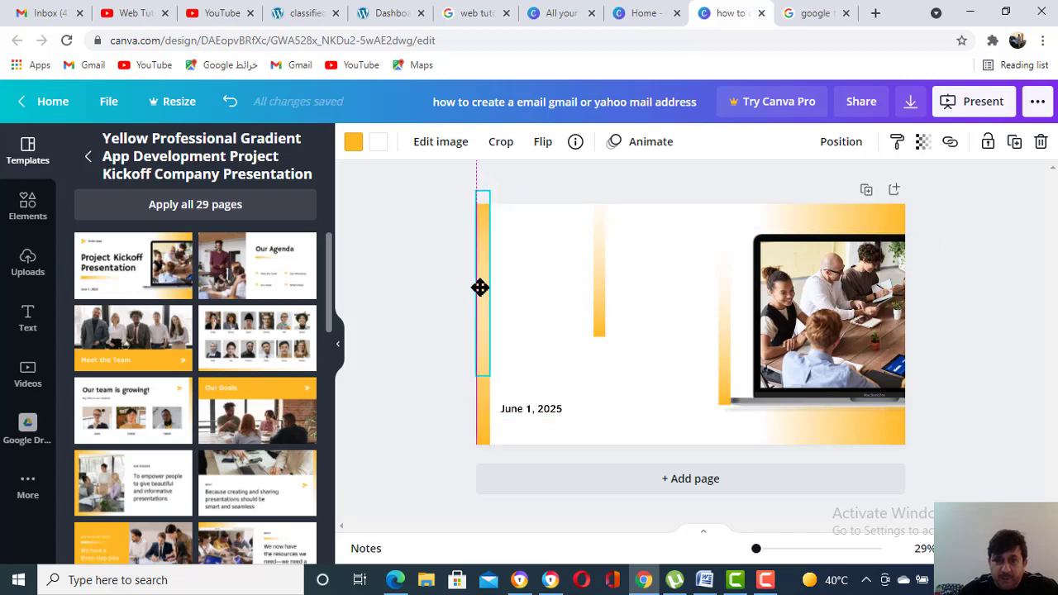
Step: Turn the gradient bar beside the laptop horizontal, lengthen it and lay it along the page's top edge, starting at the upper-left corner
drag(416, 299, 413, 302)
click(406, 277)
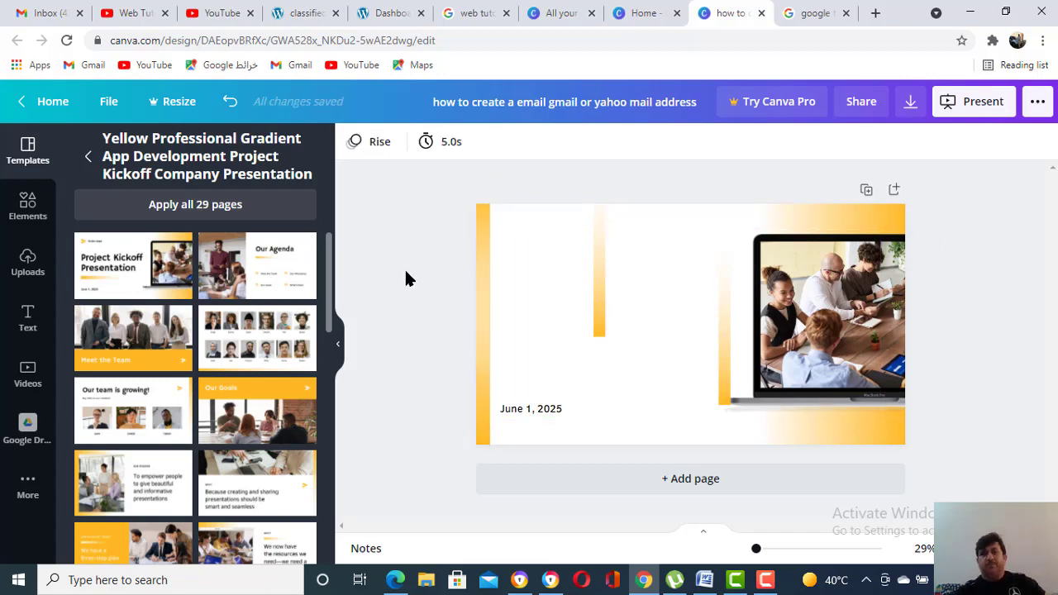
click(599, 336)
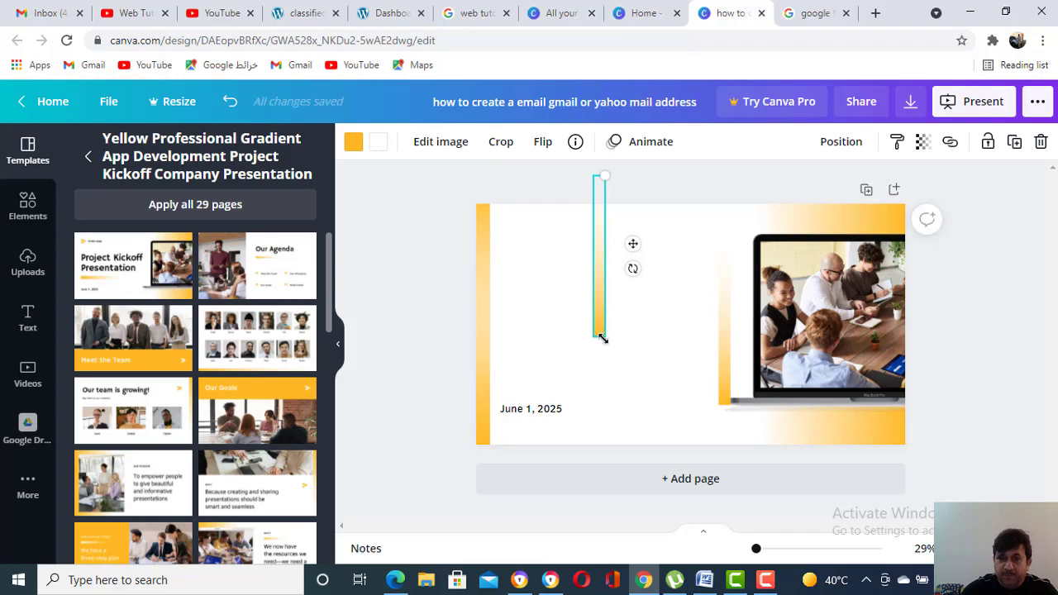
click(726, 389)
drag(758, 339, 706, 416)
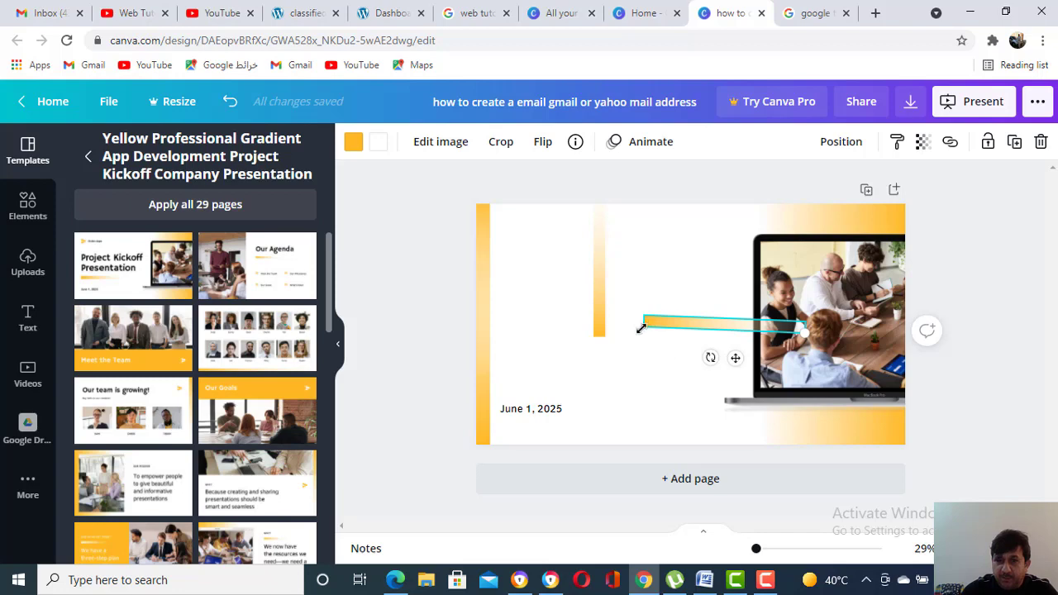
drag(643, 322, 614, 322)
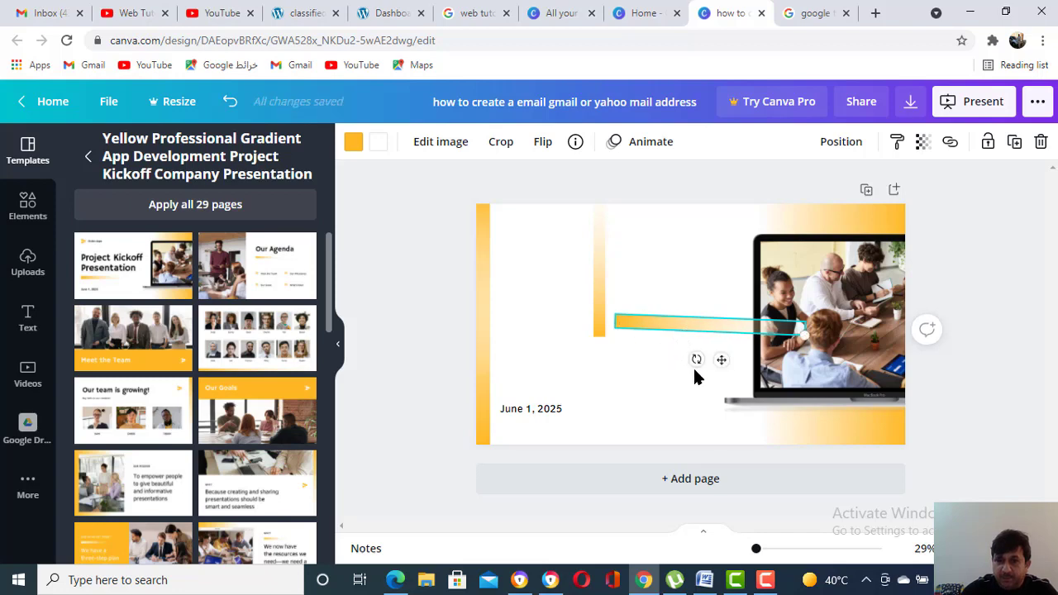
drag(696, 363, 698, 378)
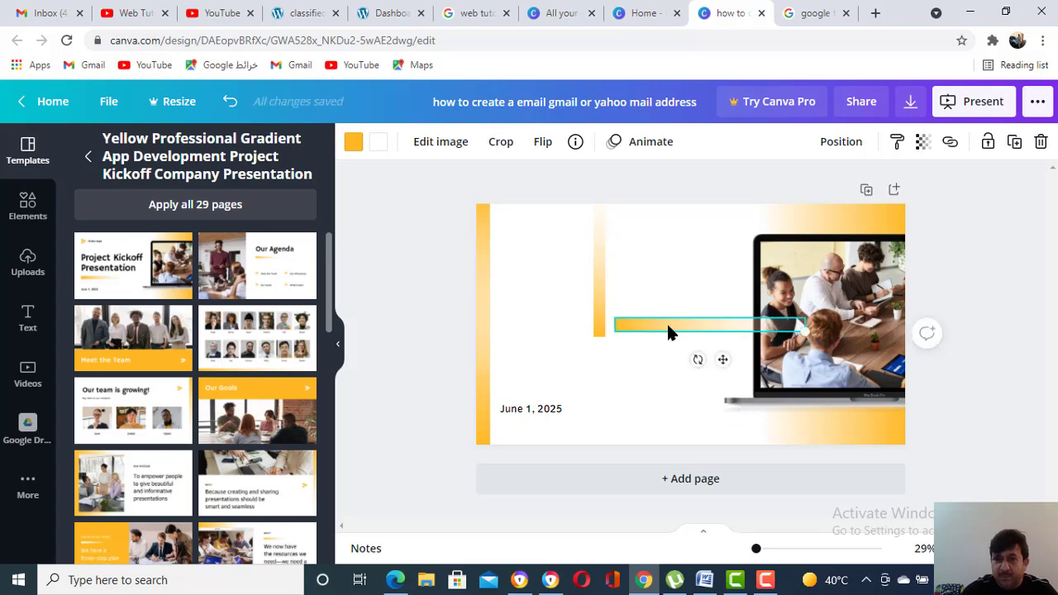
drag(667, 328, 534, 224)
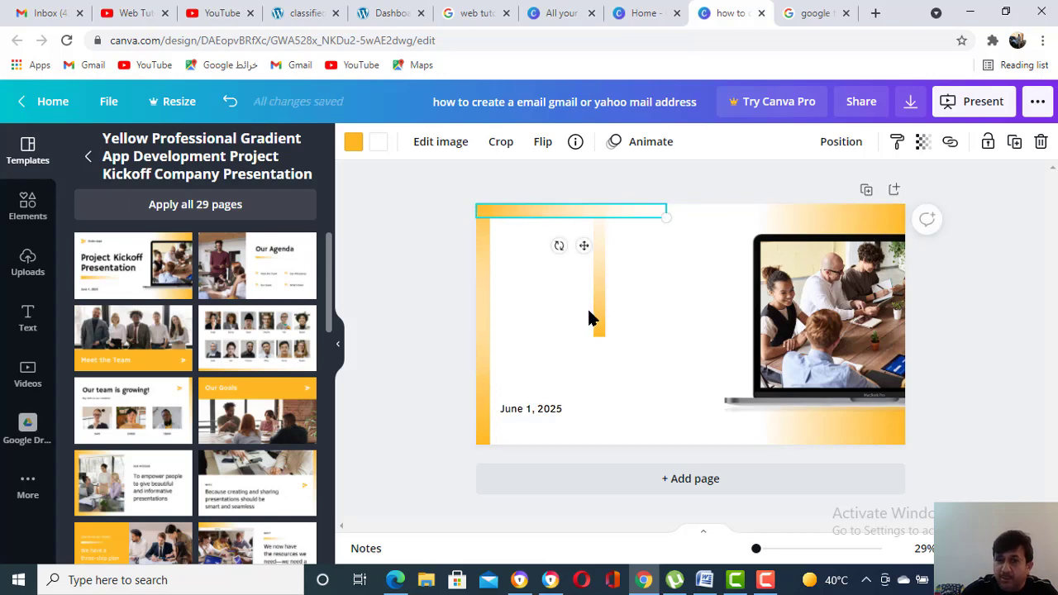
Step: Turn the middle gradient bar horizontal and move it down to the left part of the page's bottom edge
click(599, 323)
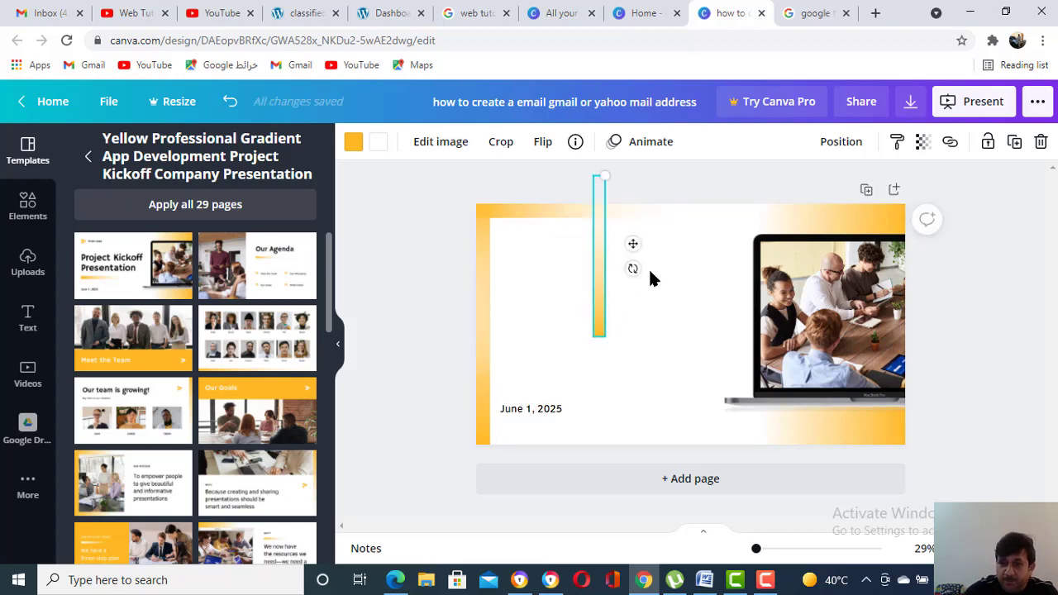
drag(633, 268, 581, 347)
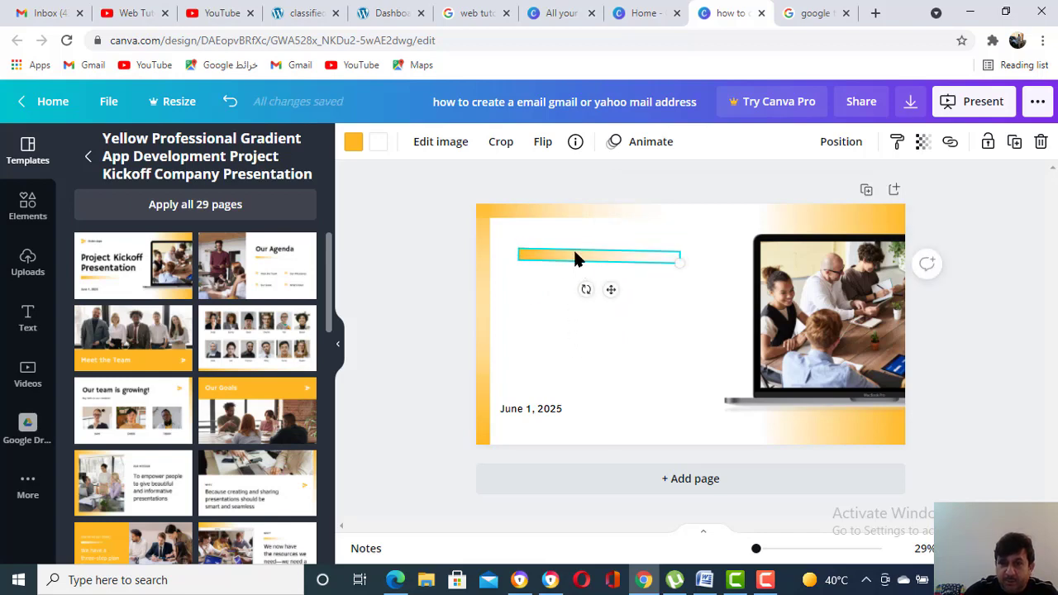
drag(587, 299, 551, 489)
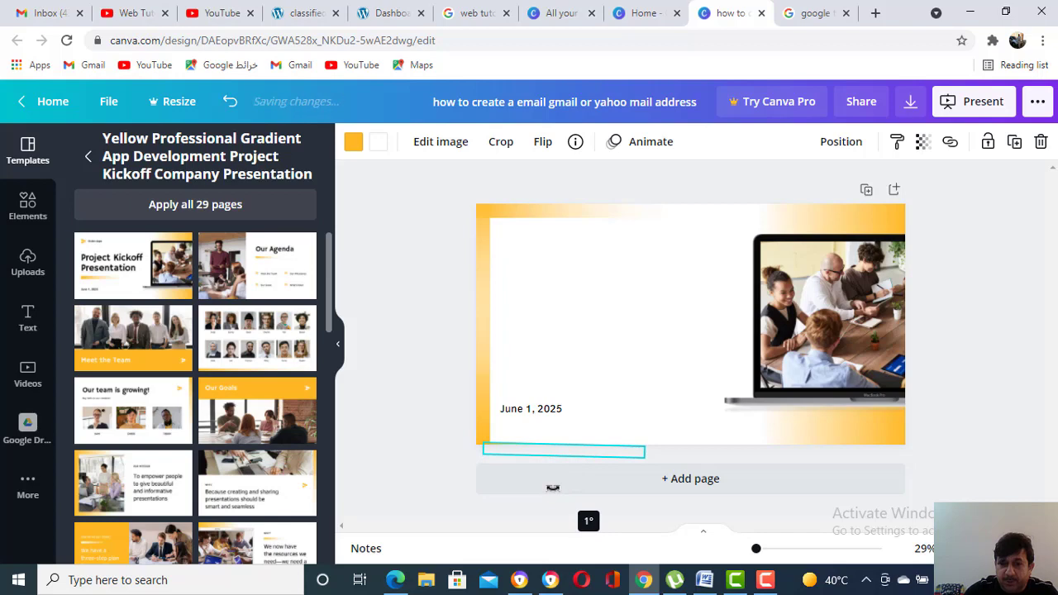
drag(553, 487, 534, 445)
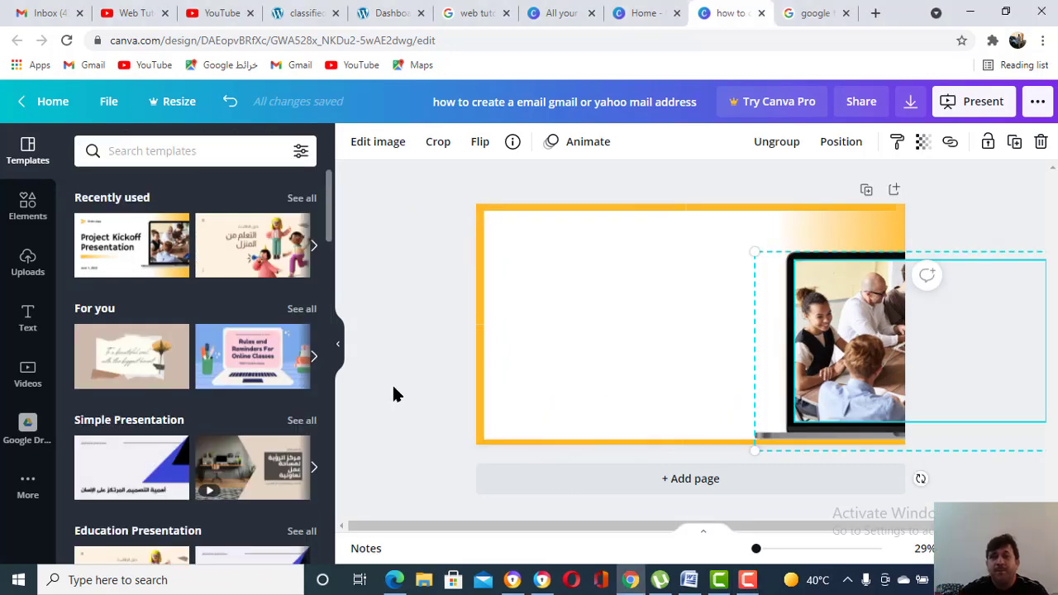
Step: Move the laptop group fully onto the page, shrink it to about 794 × 478 at the upper right, and remove the meeting photo from its screen
click(393, 387)
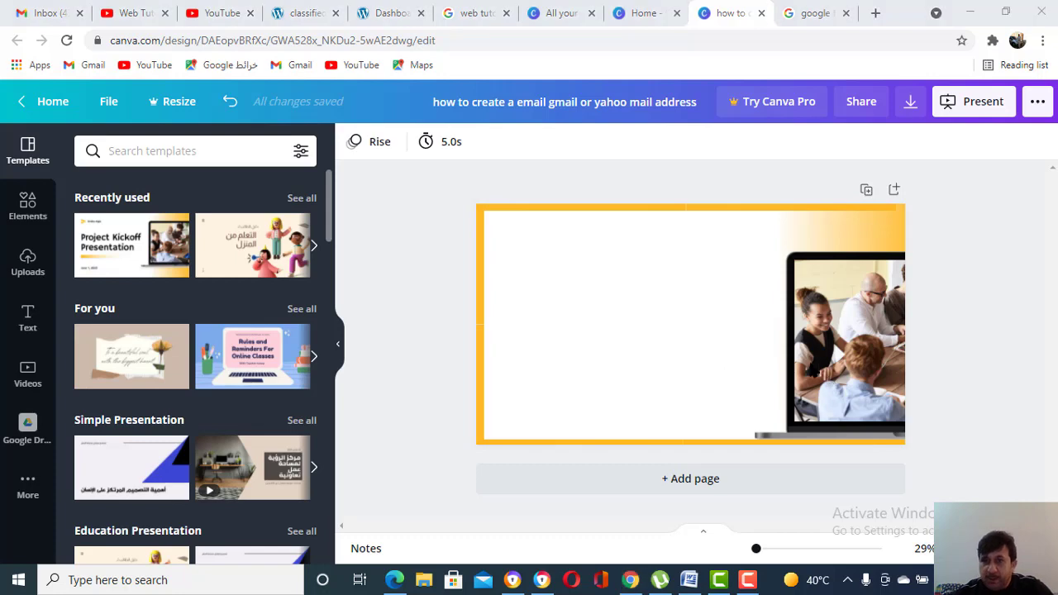
drag(837, 314, 642, 326)
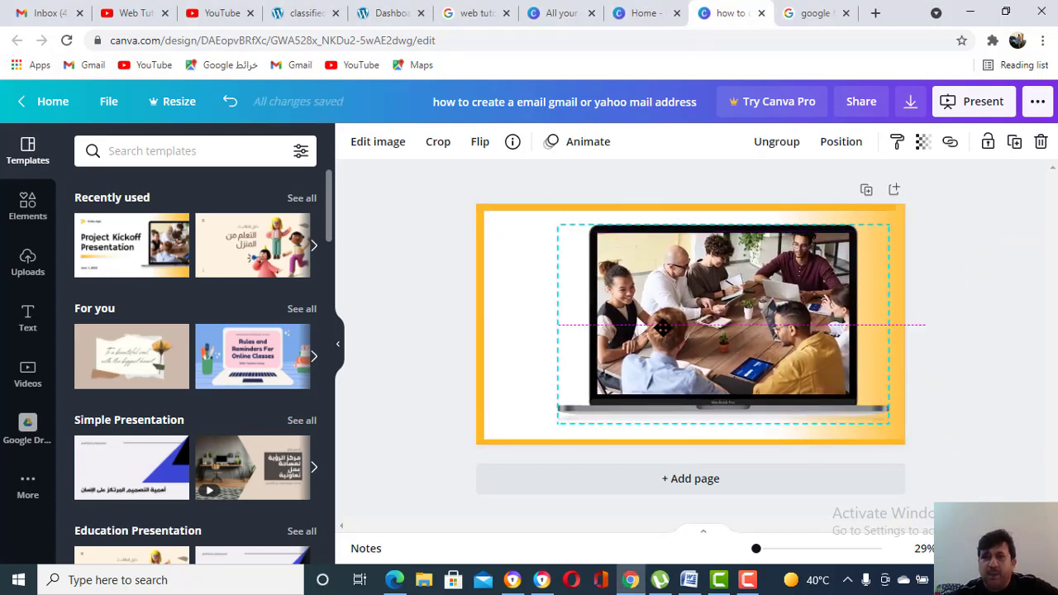
drag(558, 422, 712, 335)
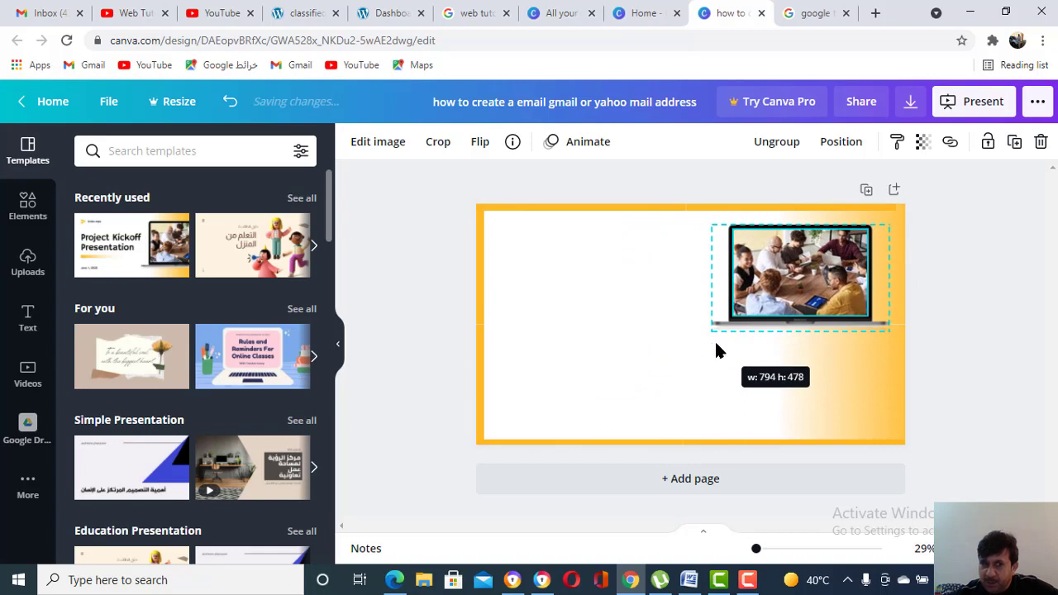
click(766, 243)
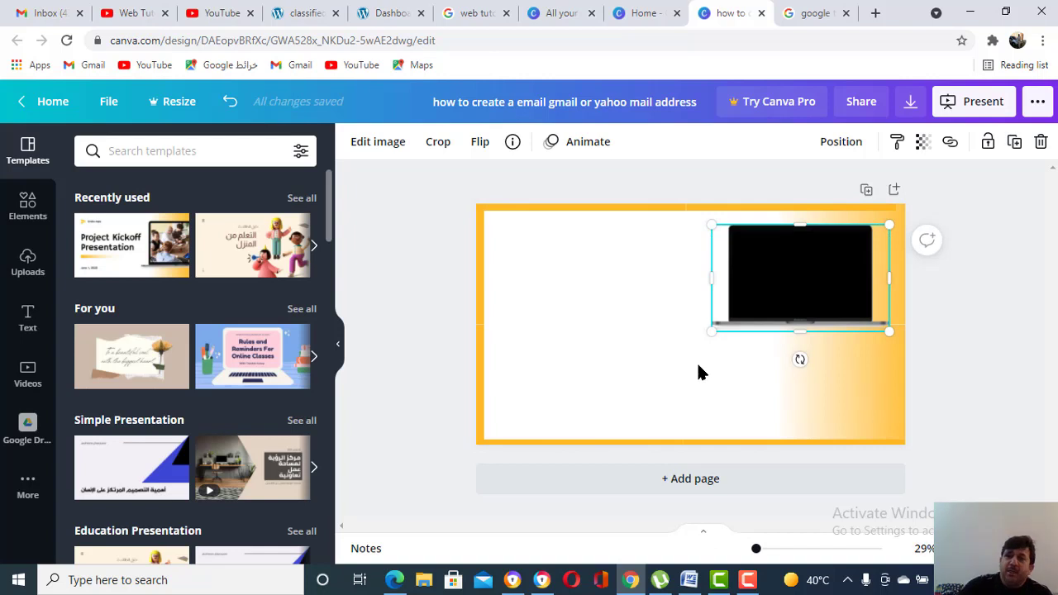
Step: Try the uploaded Canva logo picture on the page and remove it
click(33, 267)
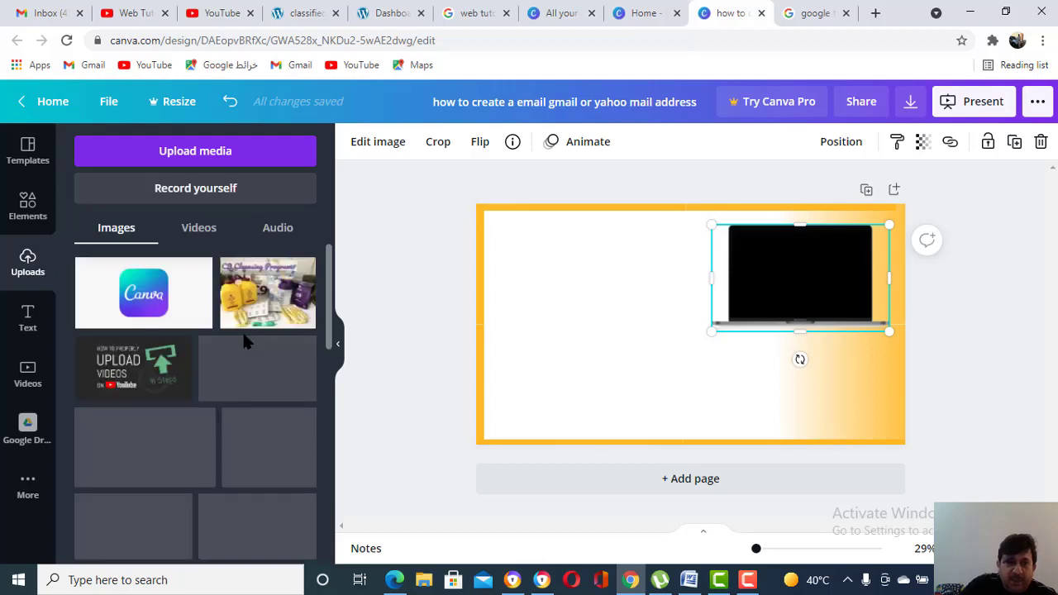
click(158, 298)
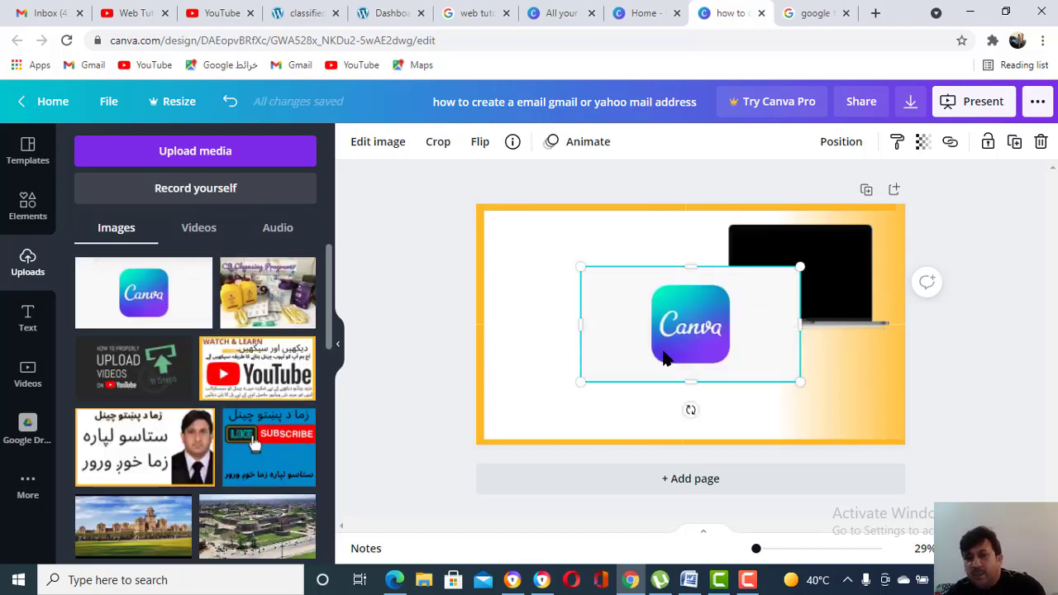
key(Delete)
Step: Switch to the Google Translate results page and load google.com there instead
click(814, 12)
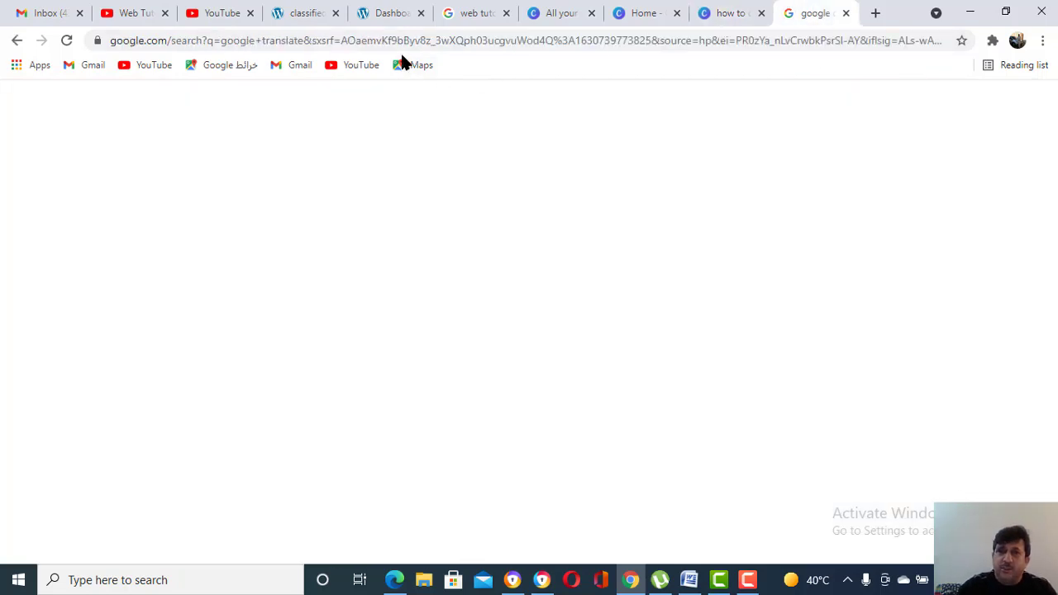
click(401, 40)
text(go)
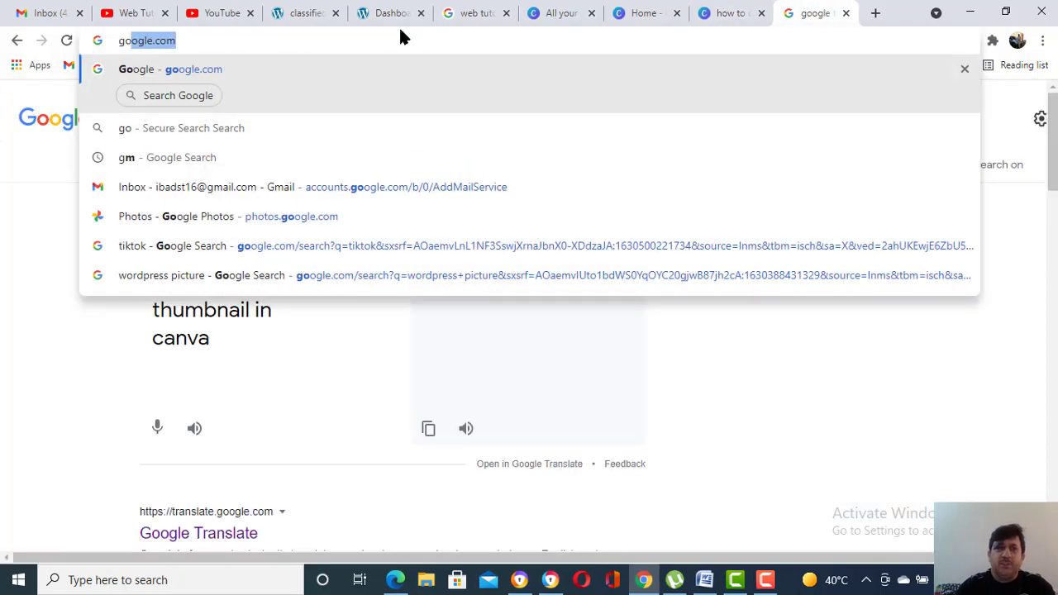
key(Return)
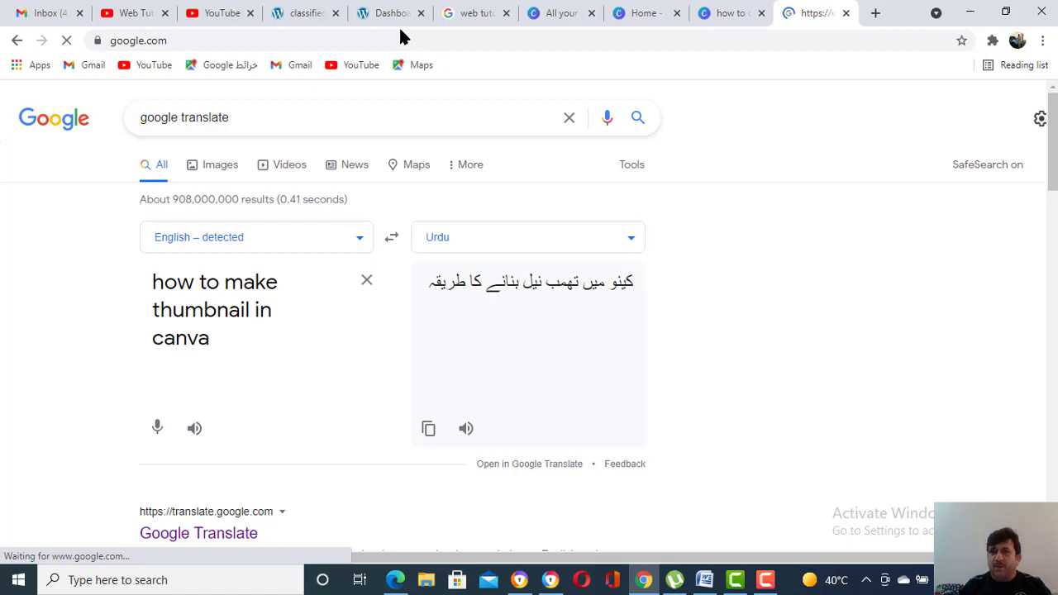
Step: Return to the thumbnail design, try the uploaded Canva logo picture with its blank right side cropped off, and remove it
click(720, 13)
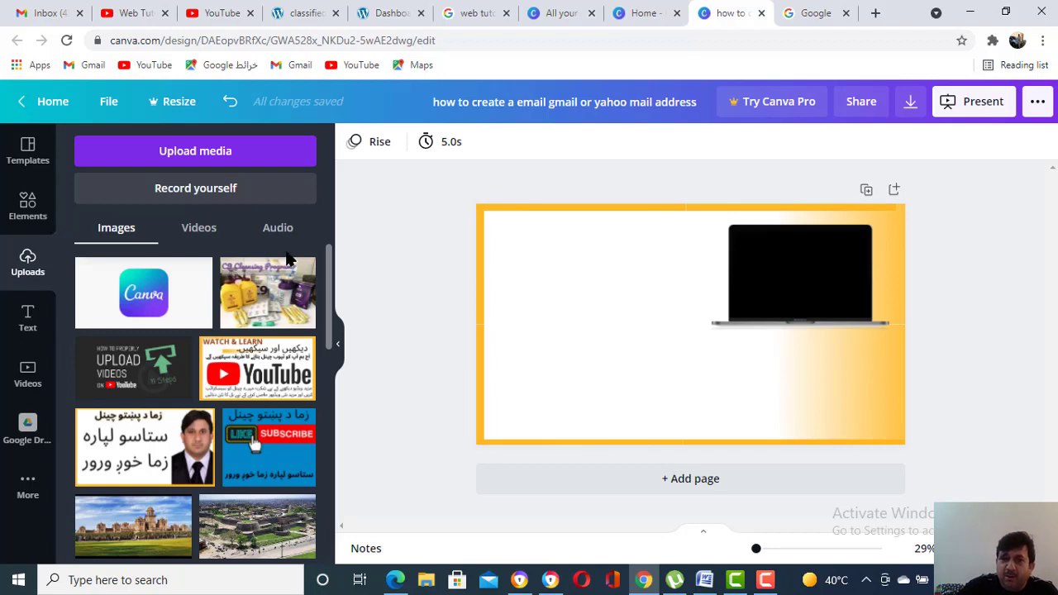
click(140, 295)
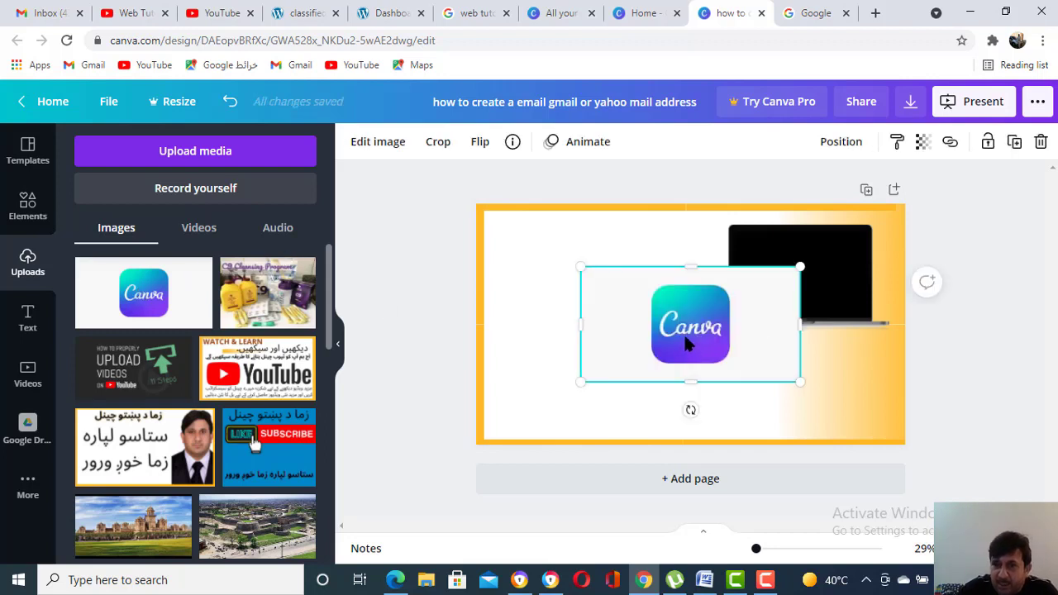
drag(760, 330, 723, 349)
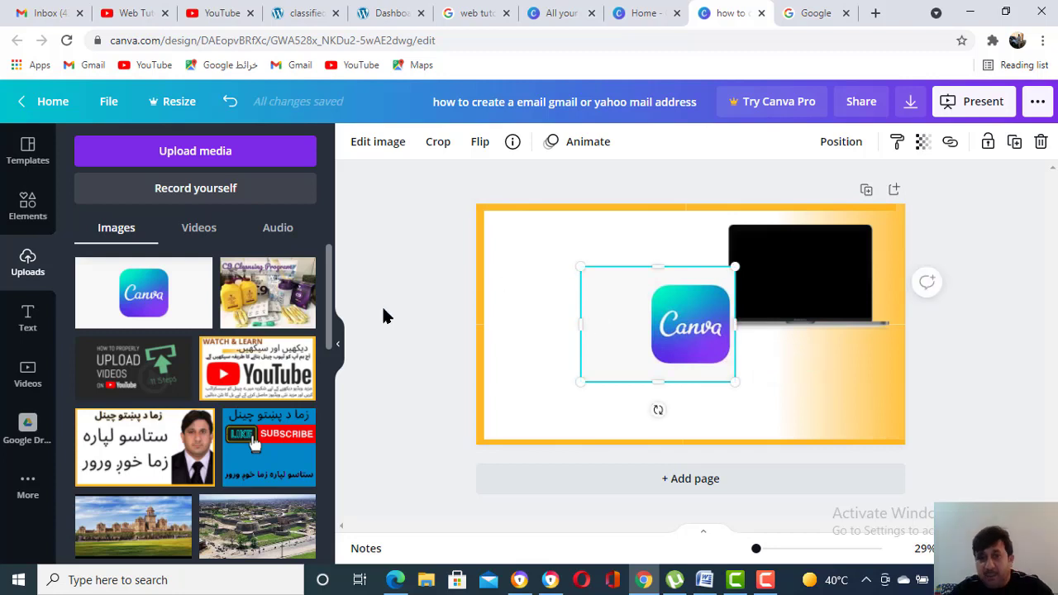
key(Delete)
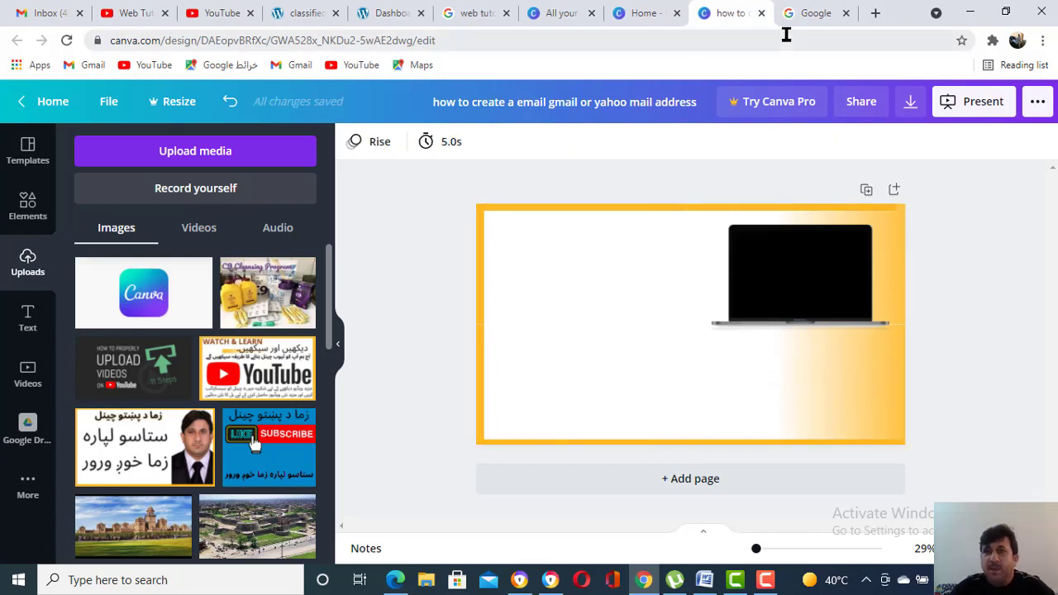
Step: Switch to the Google page and run an image search for "canva pictures"
click(815, 14)
click(541, 241)
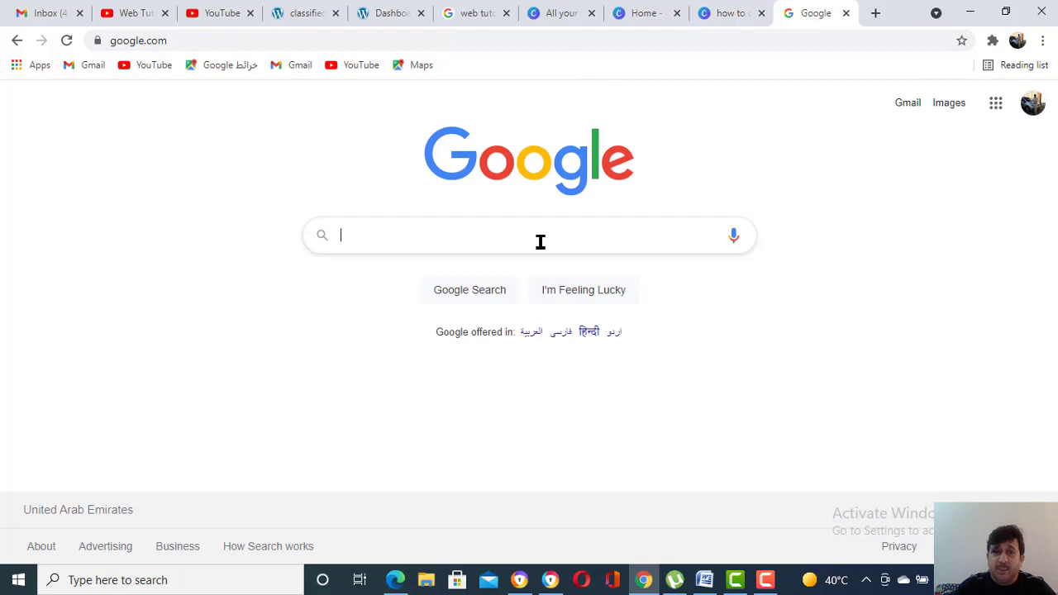
text(Can)
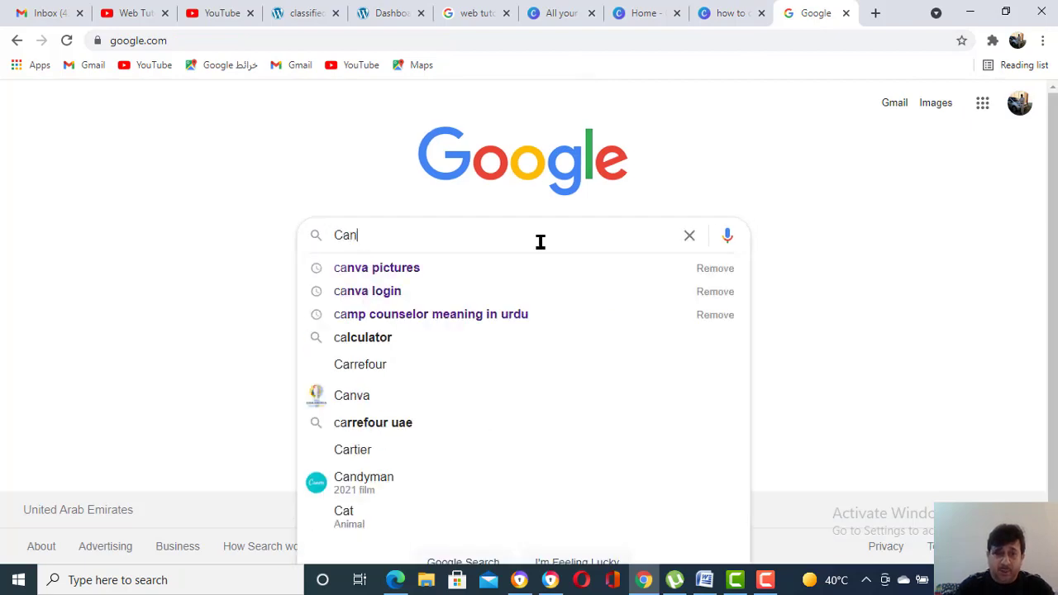
key(Down)
key(Return)
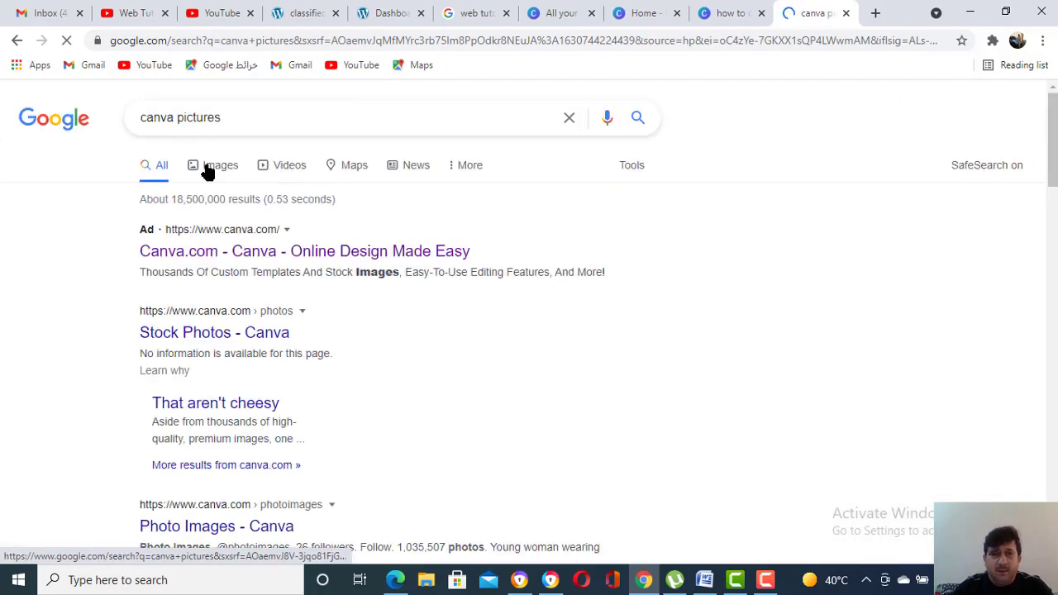
click(214, 167)
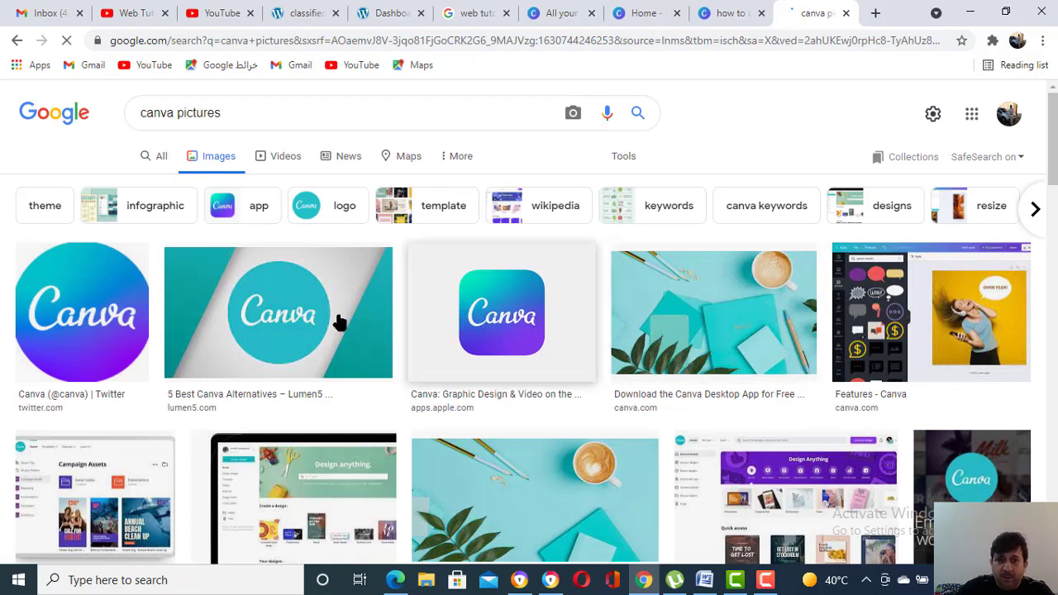
Step: Save the Lumen5 picture with the round teal Canva logo to the Desktop as a JPEG named "can"
click(304, 315)
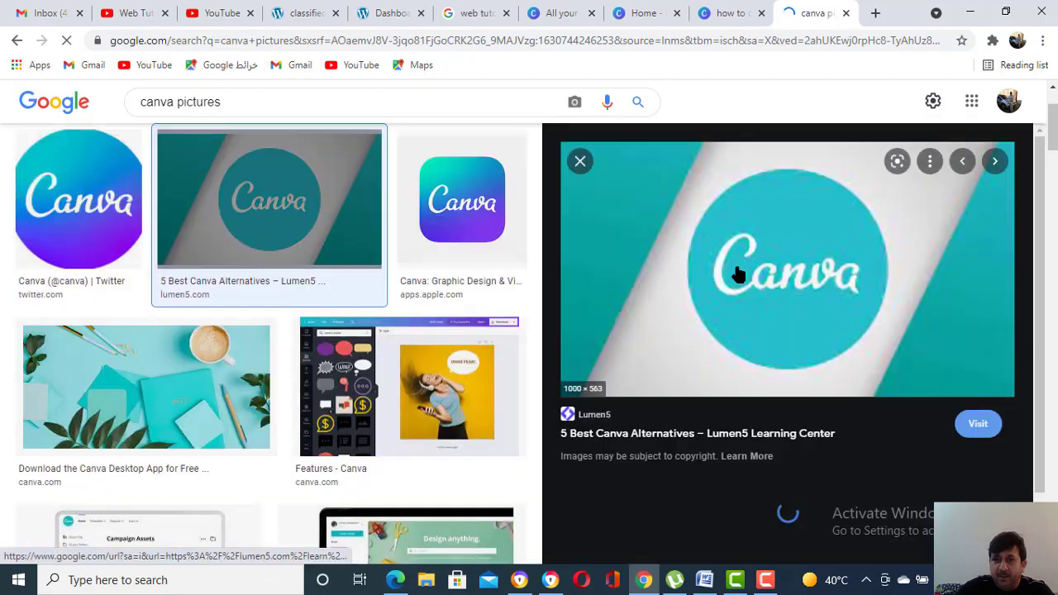
right_click(737, 265)
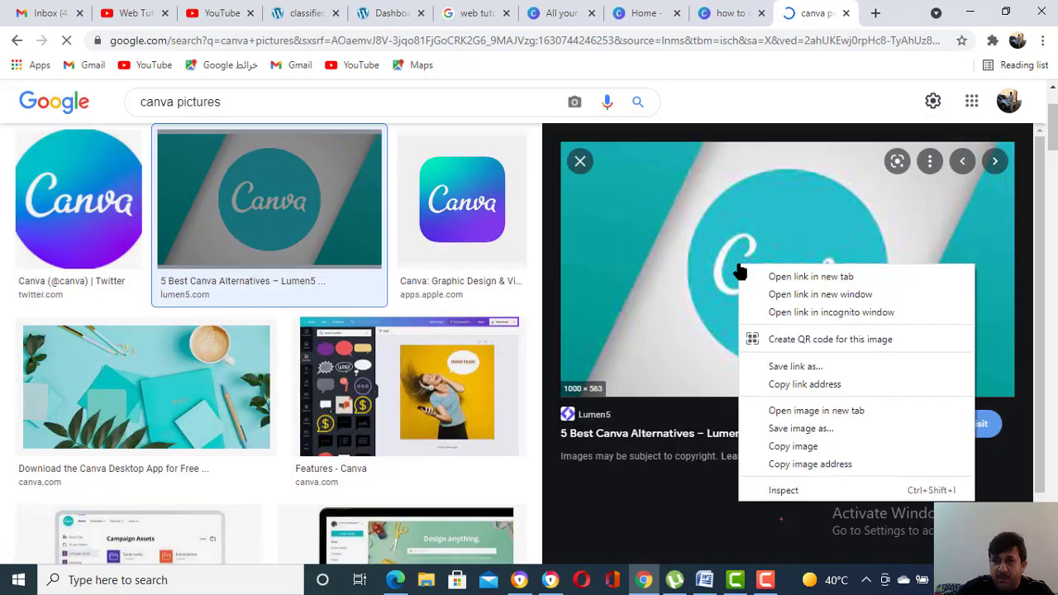
click(833, 428)
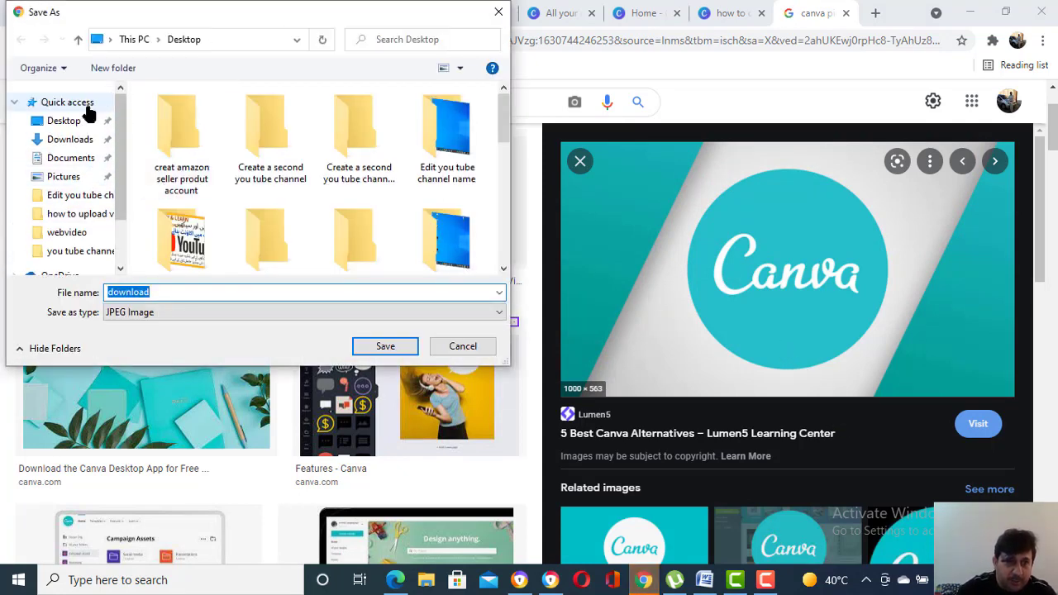
click(66, 121)
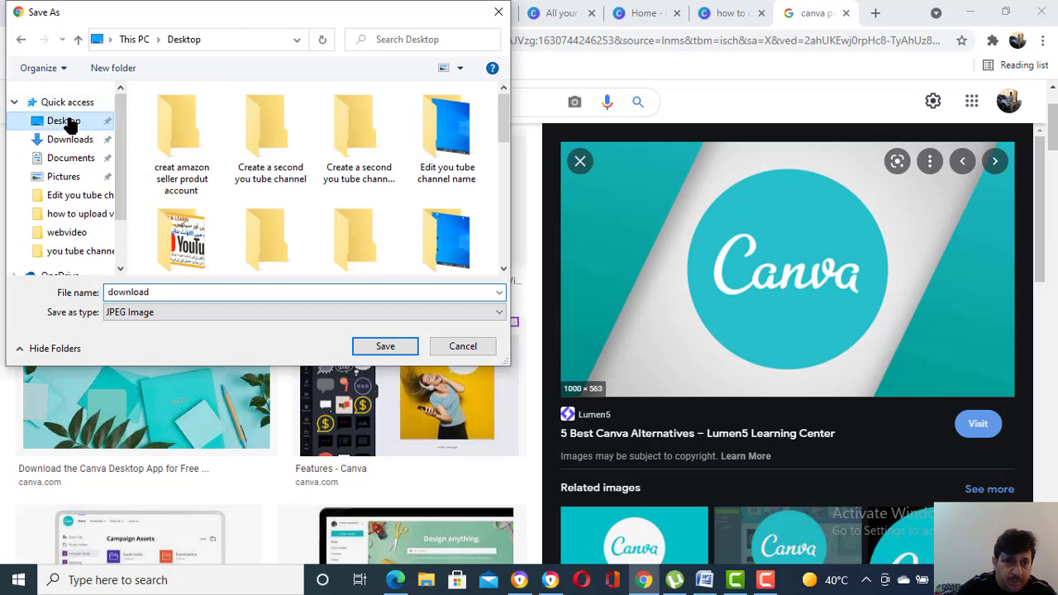
double_click(185, 292)
text(can)
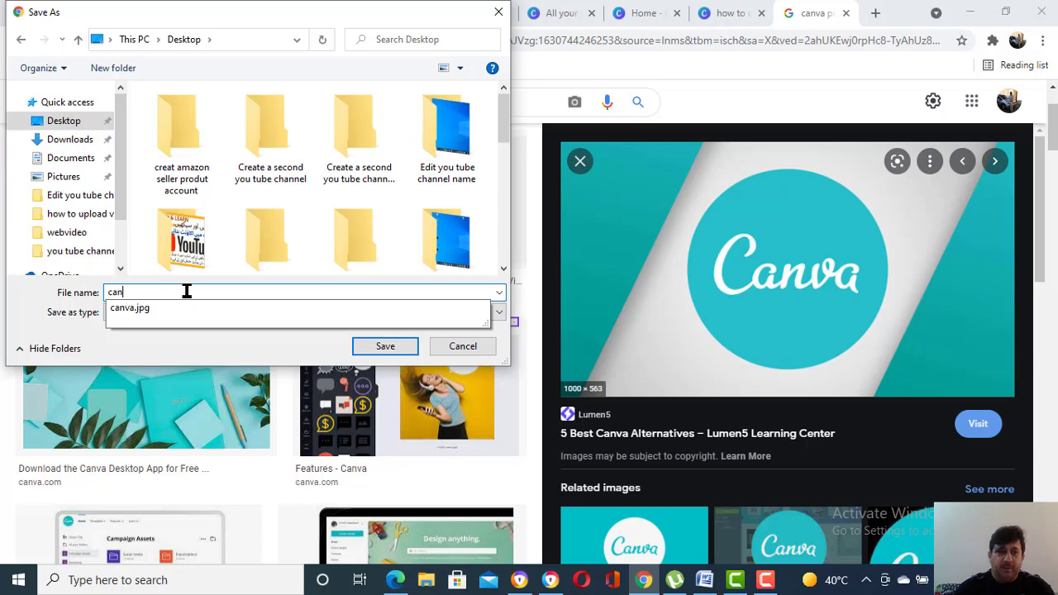
click(382, 345)
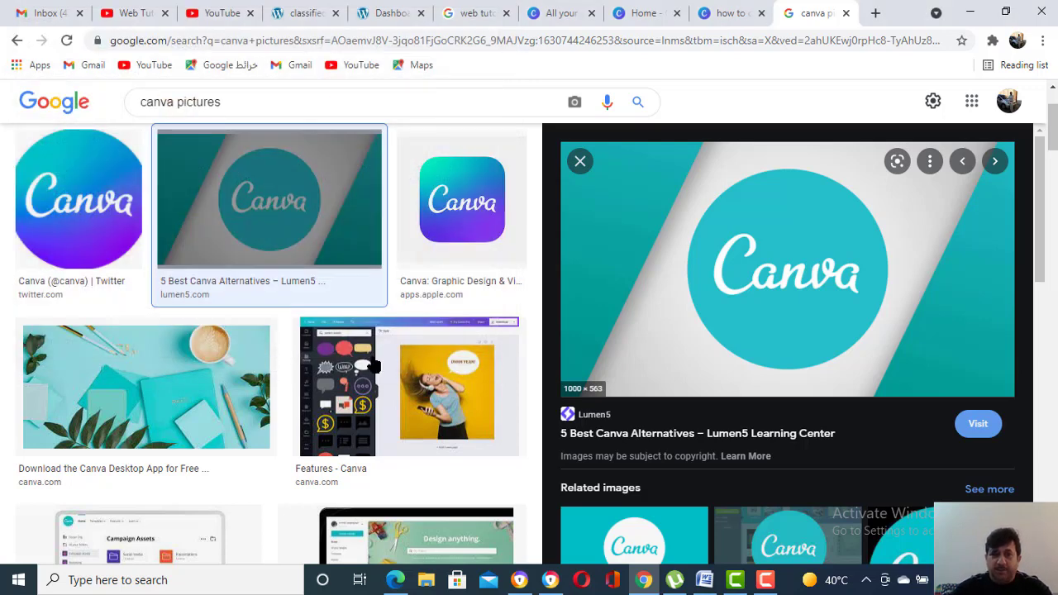
Step: Return to the thumbnail design in Canva and upload the picture "can" from the Desktop
click(726, 13)
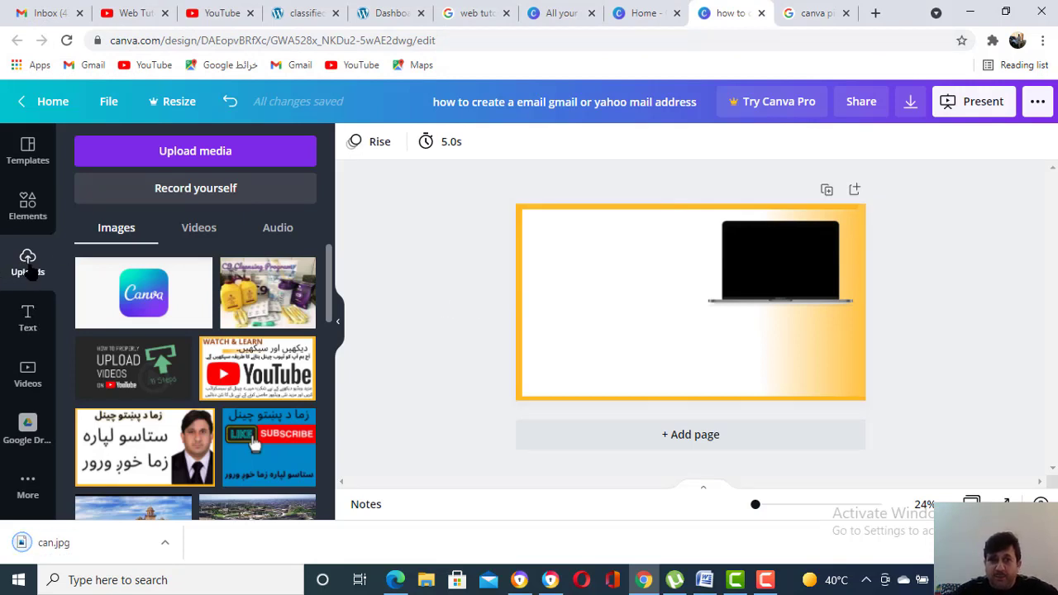
click(161, 153)
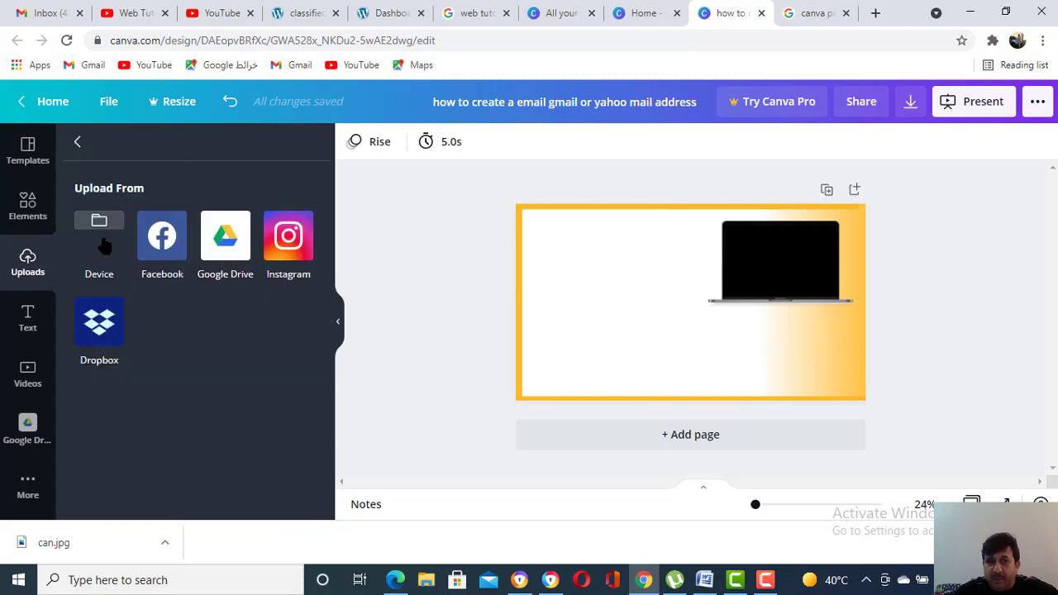
click(104, 246)
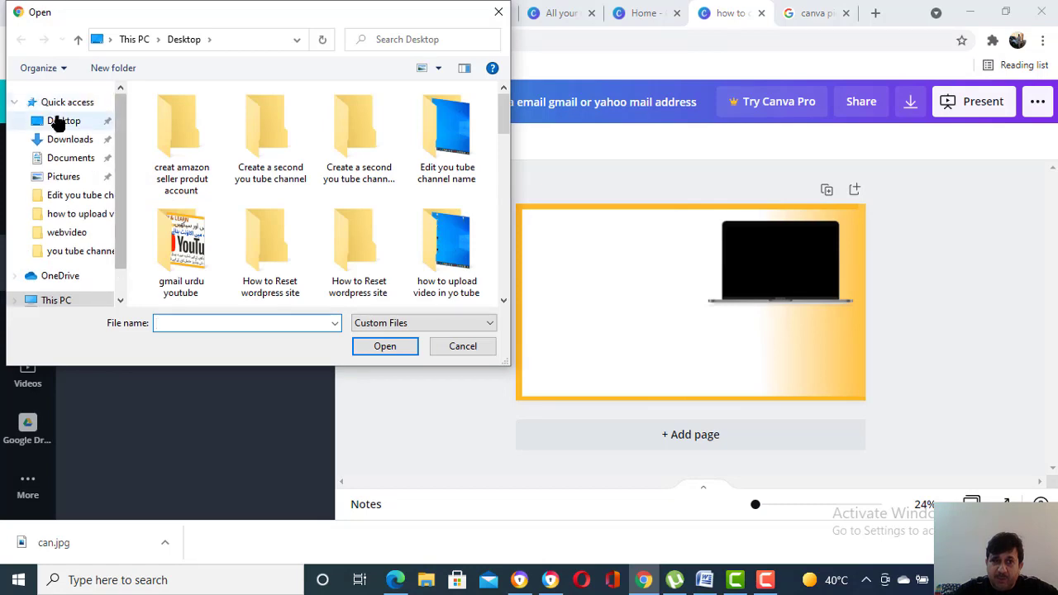
click(257, 227)
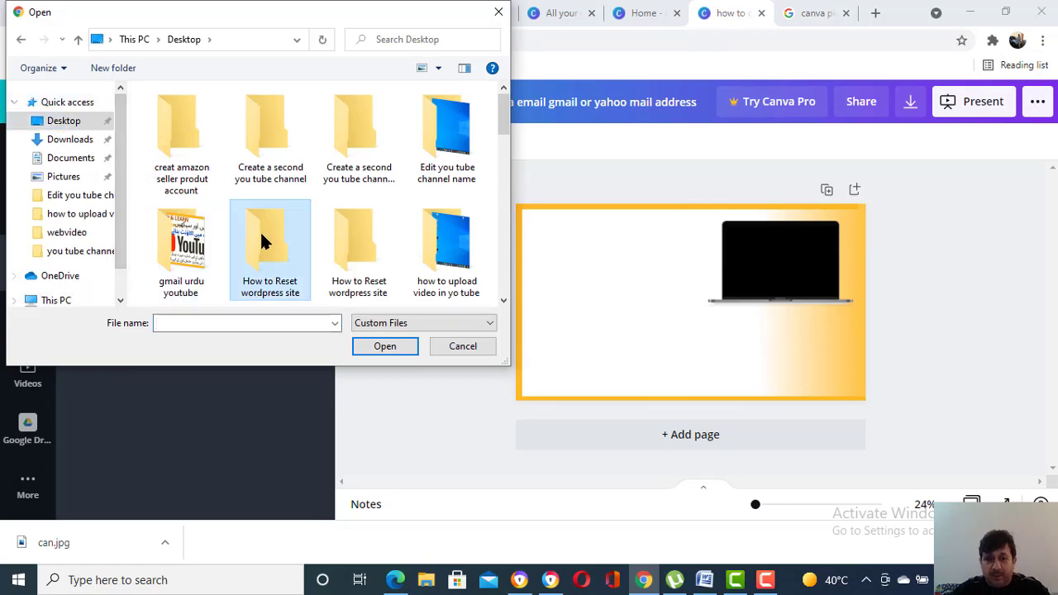
text(can)
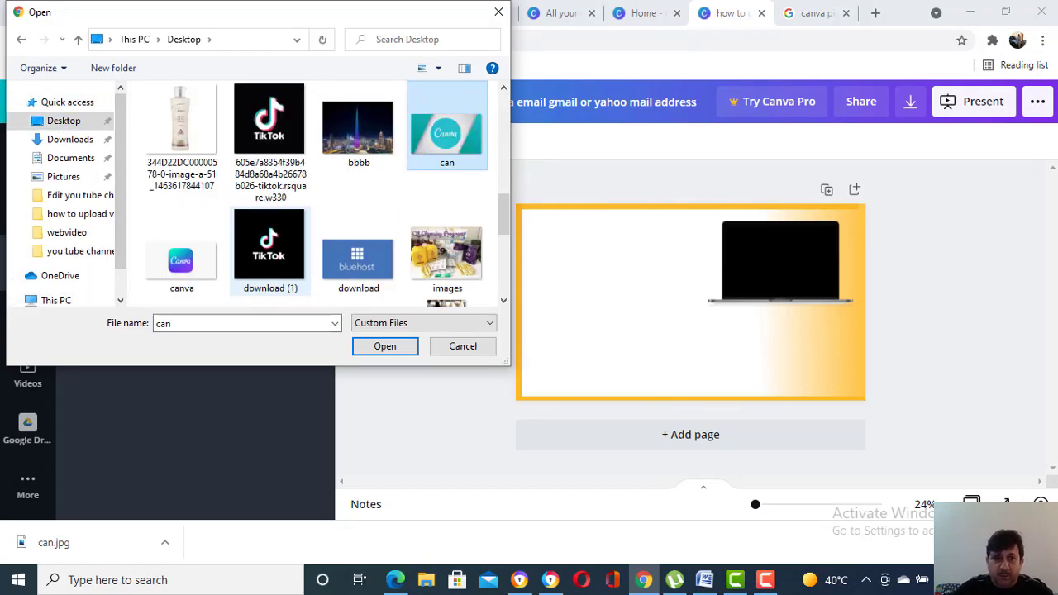
double_click(453, 140)
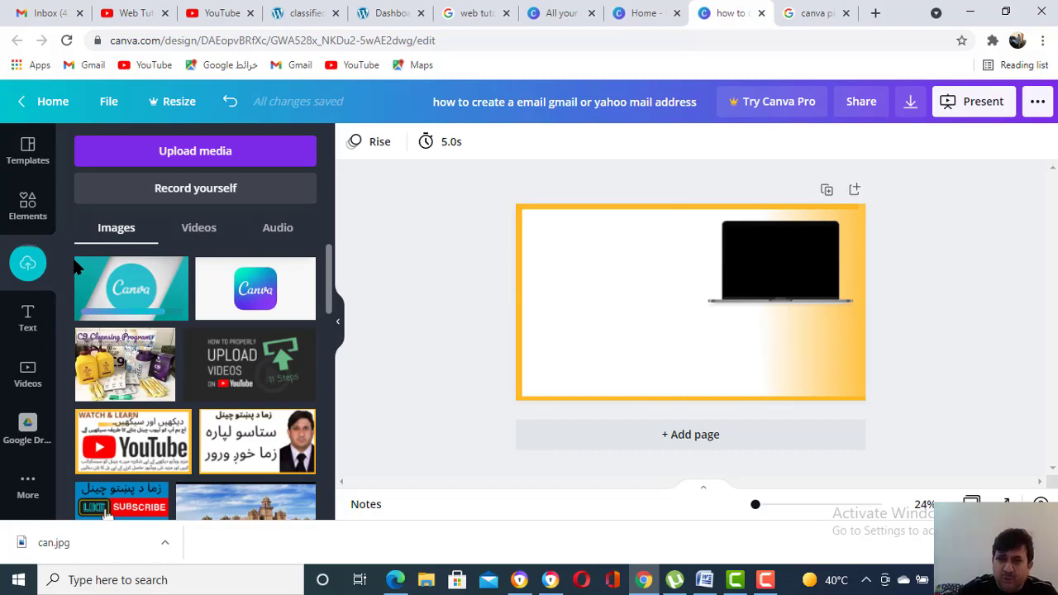
Step: Add the uploaded teal Canva picture to the thumbnail and crop its right side close to the round logo
click(119, 296)
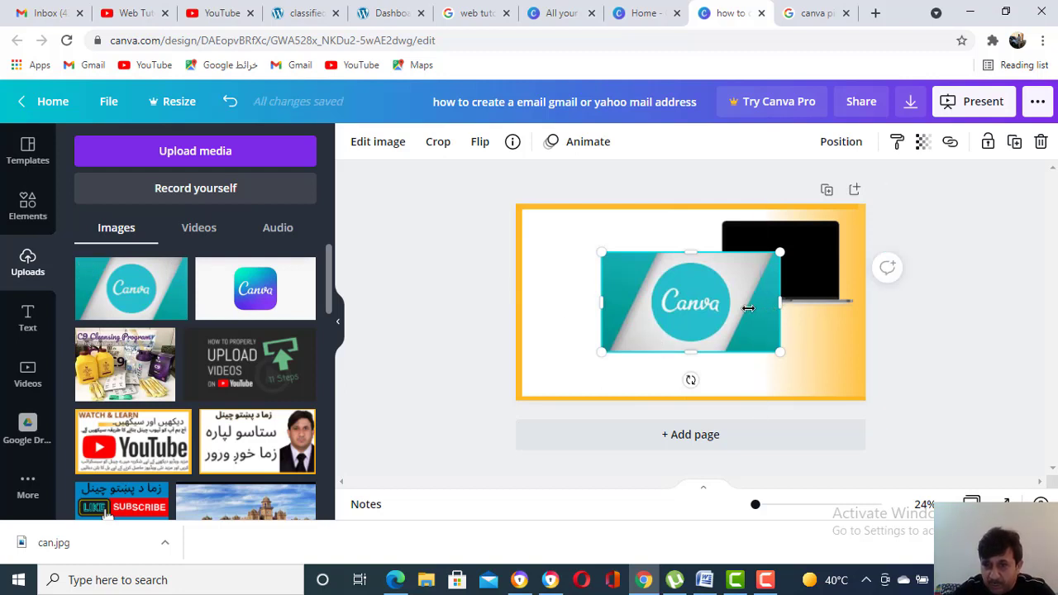
drag(748, 308, 734, 307)
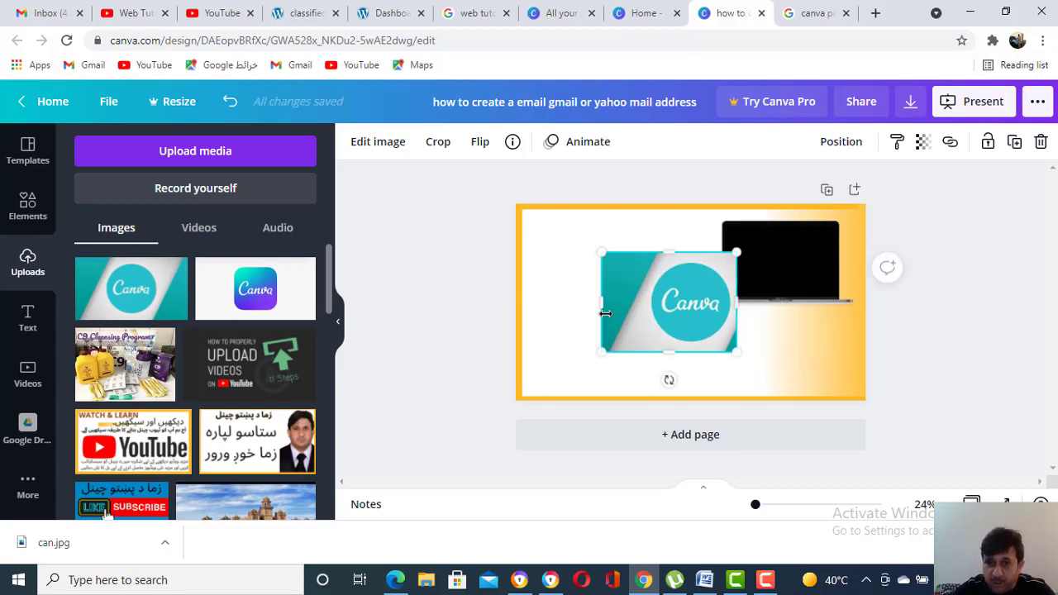